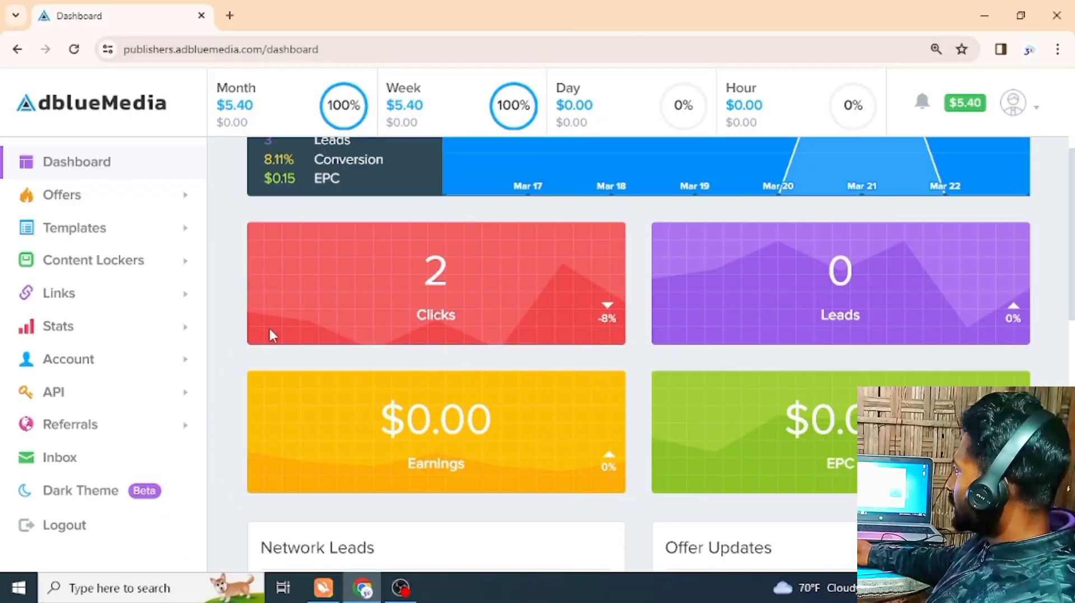
Step: Review the week income chart and the clicks, leads, earnings and EPC tiles on the dashboard
scroll(495, 277, "down", 1)
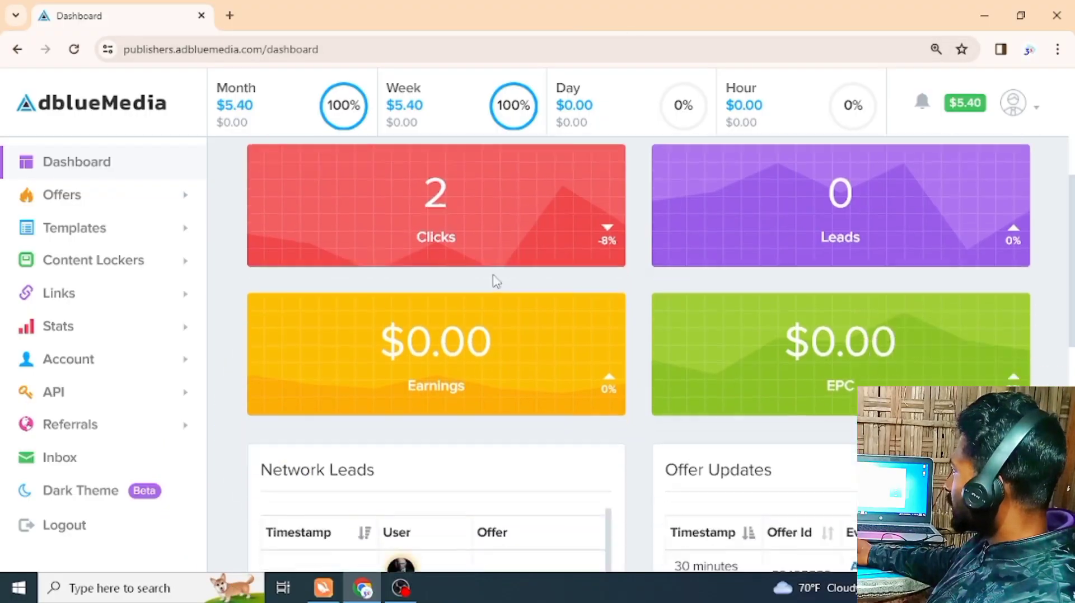
scroll(493, 277, "up", 3)
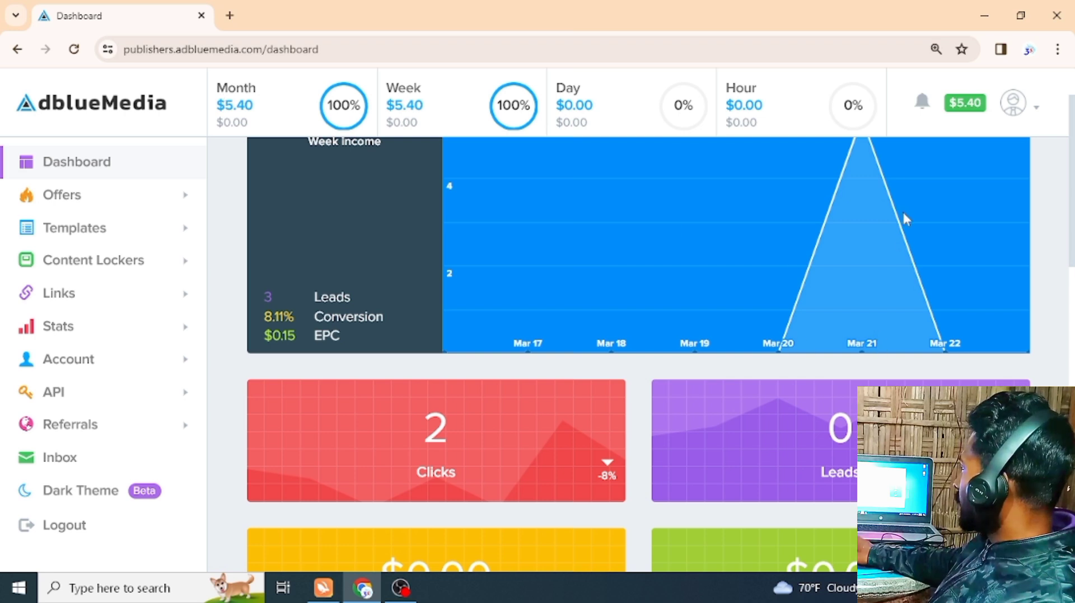
scroll(848, 227, "up", 1)
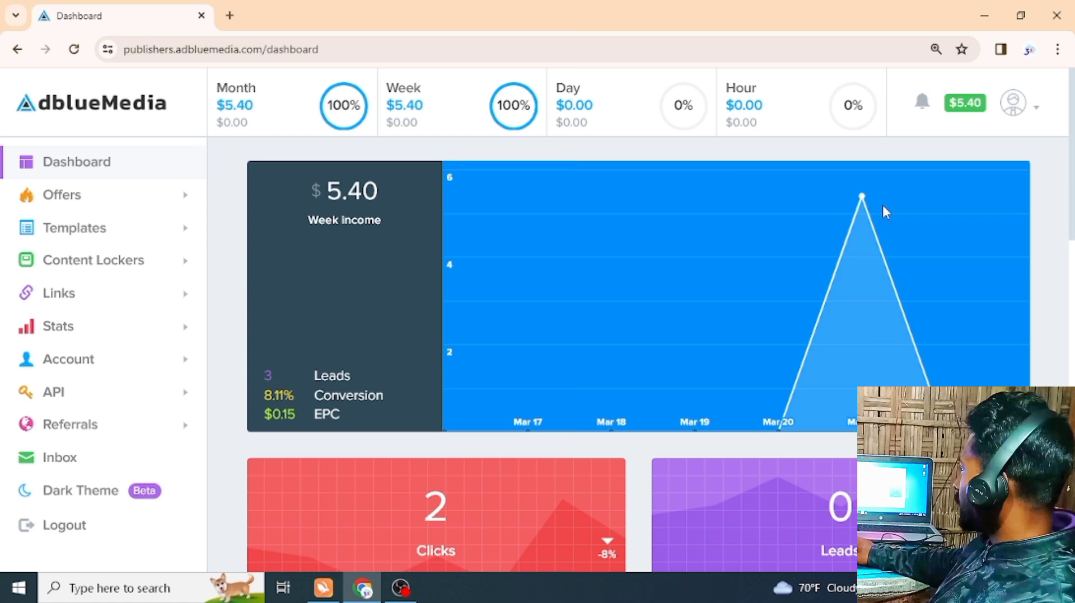
mouse_move(863, 198)
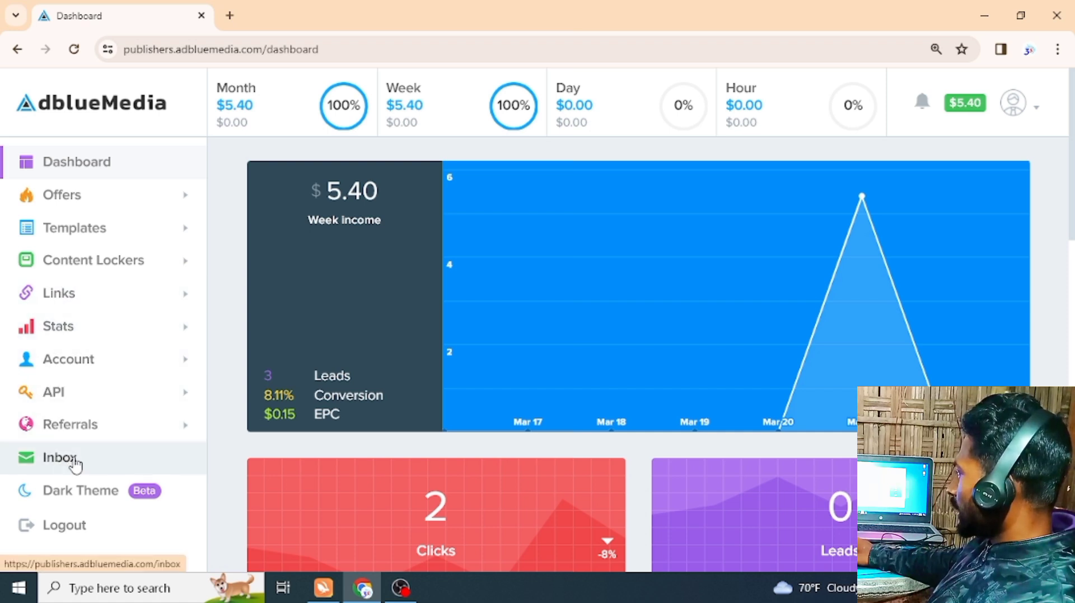
scroll(56, 551, "down", 4)
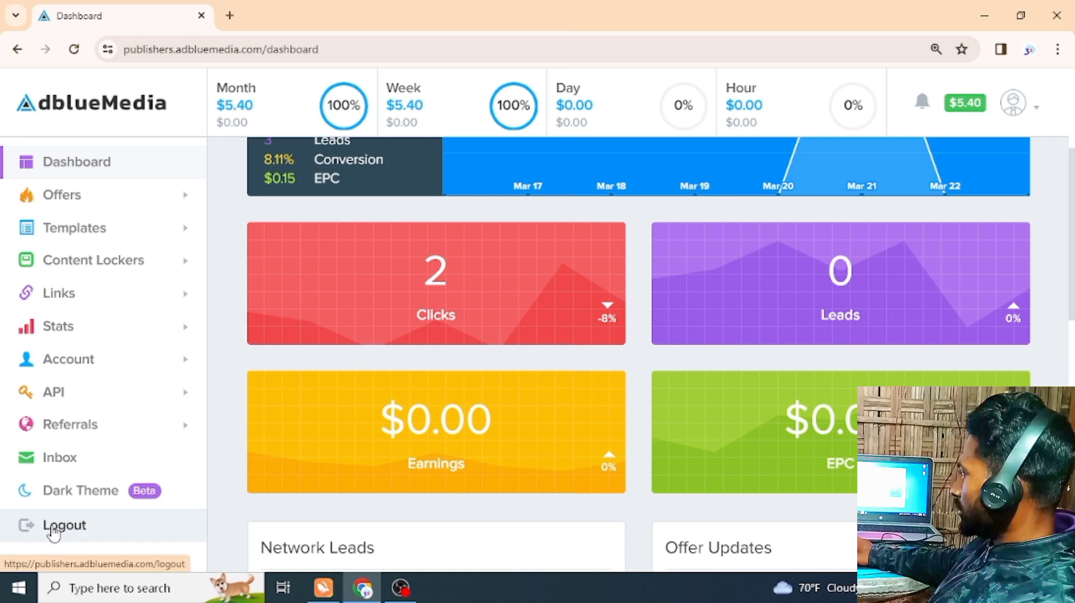
scroll(90, 527, "up", 4)
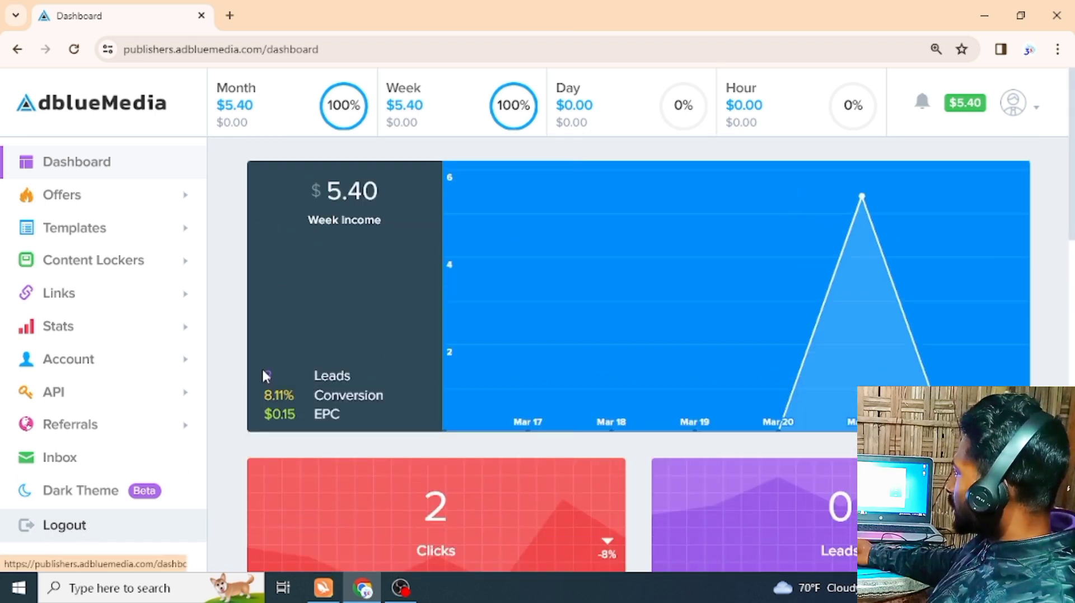
Step: Open the list of all offers and look over its traffic rules, search filters and offers table
left_click(76, 196)
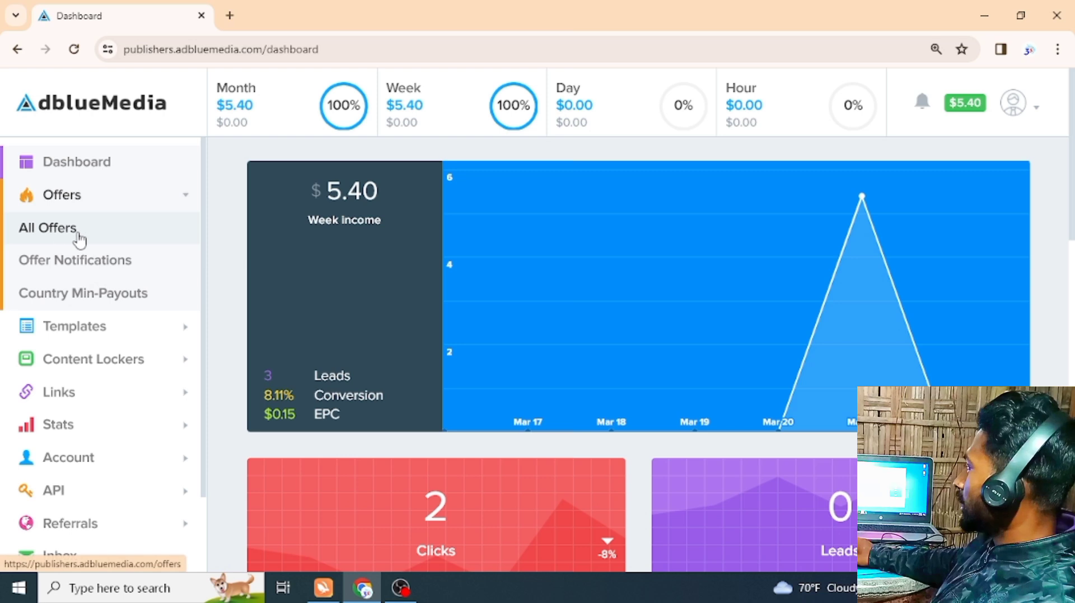
left_click(55, 235)
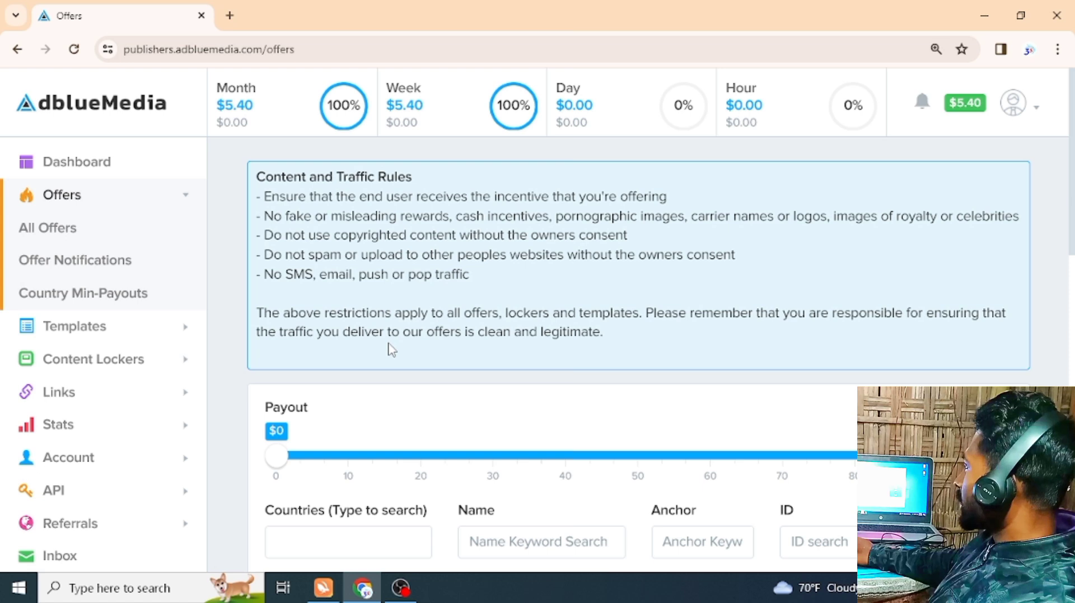
scroll(391, 350, "down", 10)
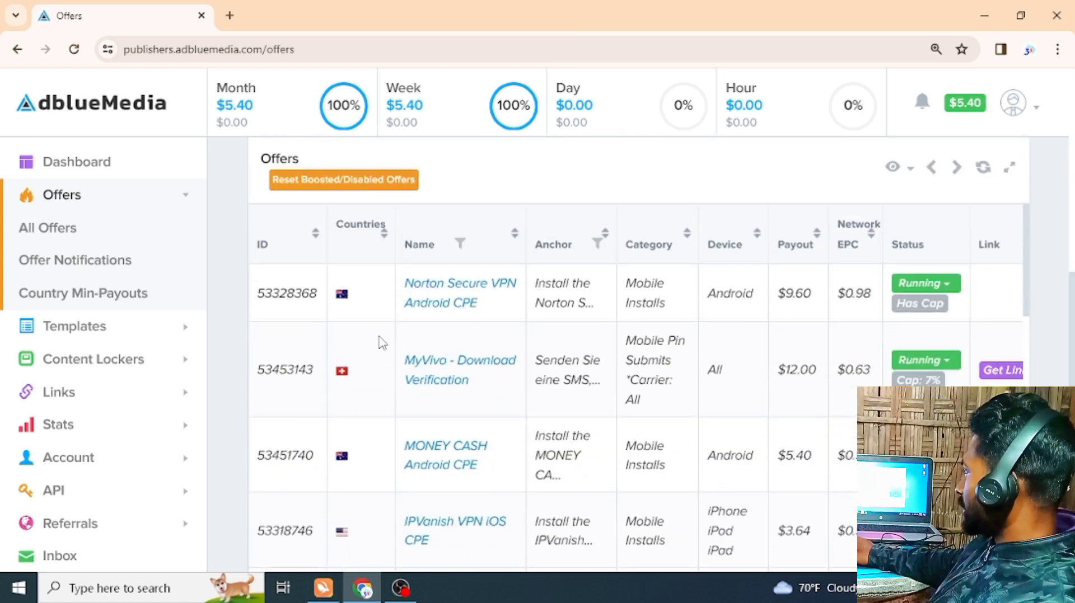
scroll(381, 344, "up", 6)
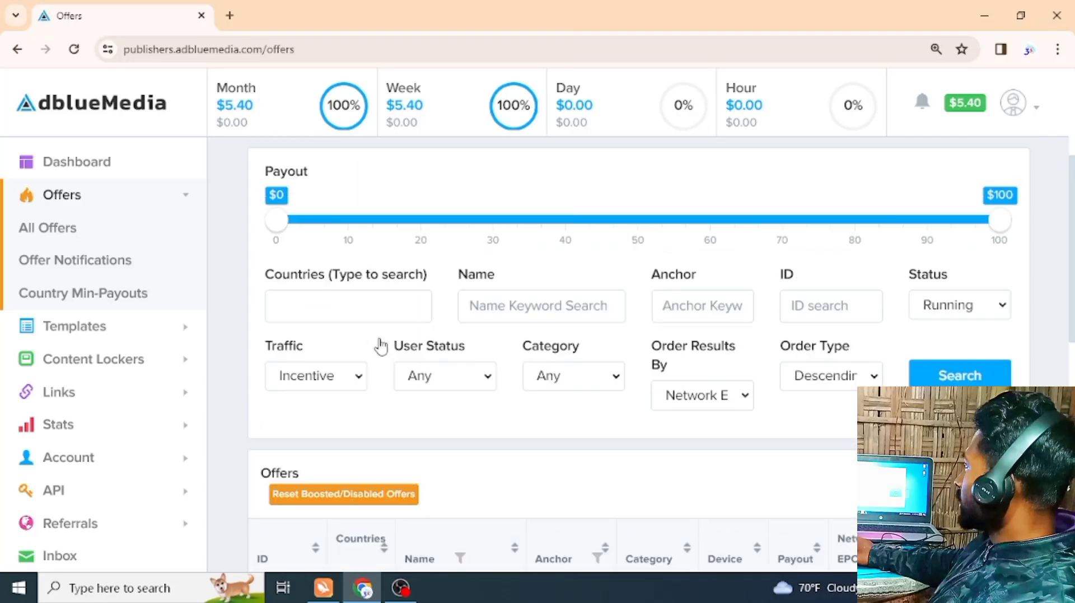
scroll(383, 345, "up", 4)
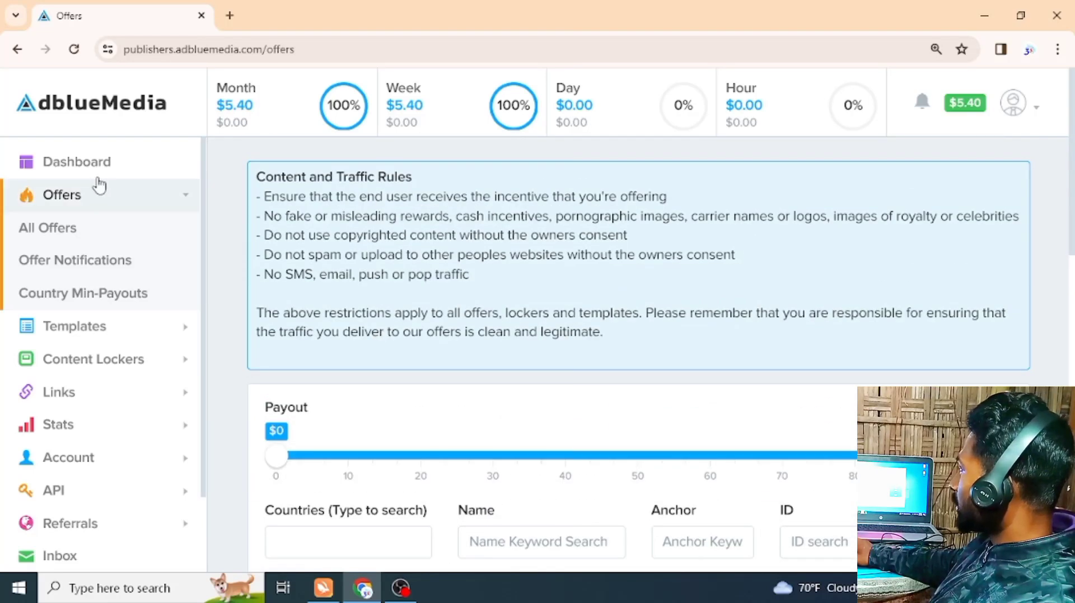
Step: Return to the dashboard and review the announcements, Network Leads and Offer Updates sections
left_click(80, 173)
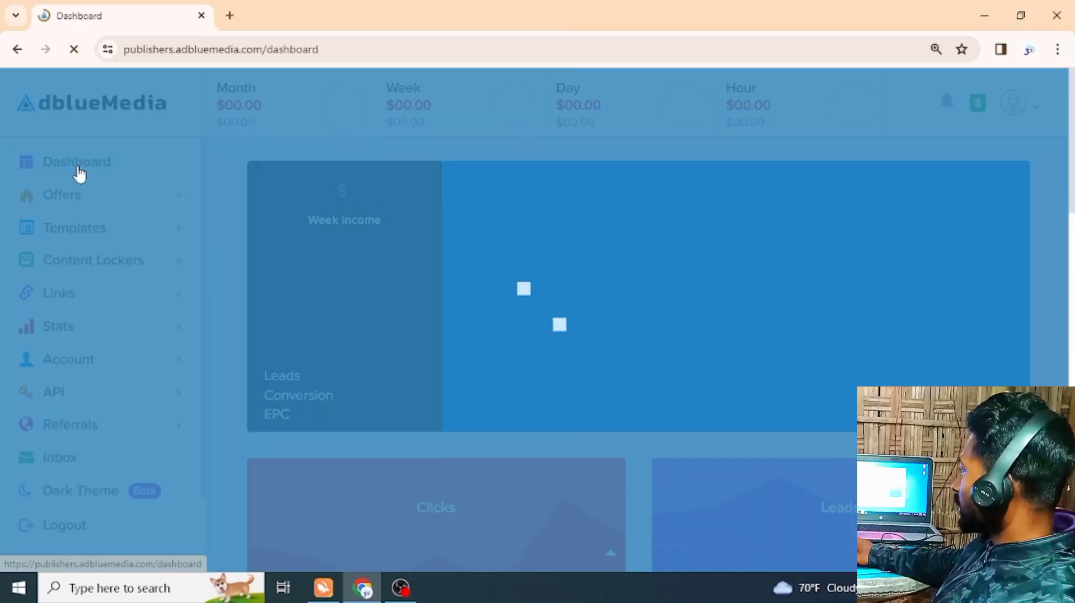
scroll(434, 360, "down", 5)
scroll(437, 361, "down", 10)
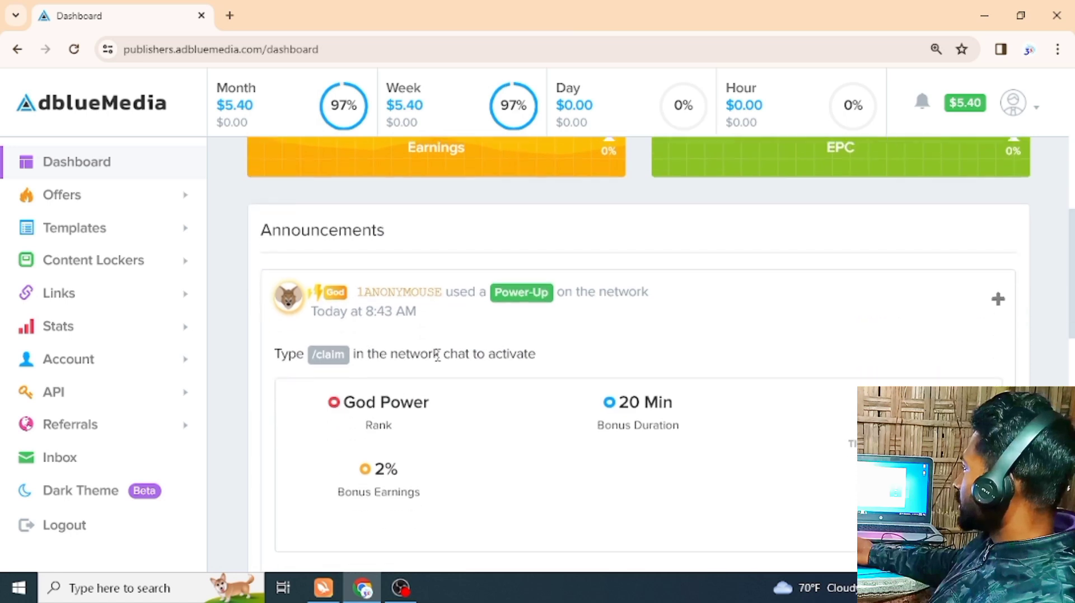
scroll(443, 361, "down", 3)
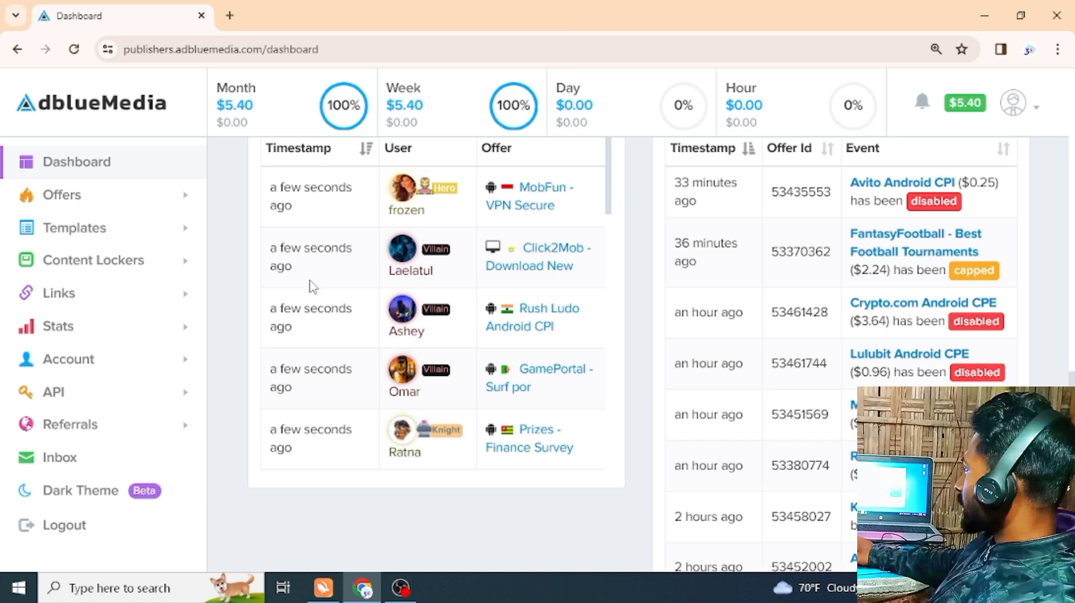
scroll(449, 352, "up", 1)
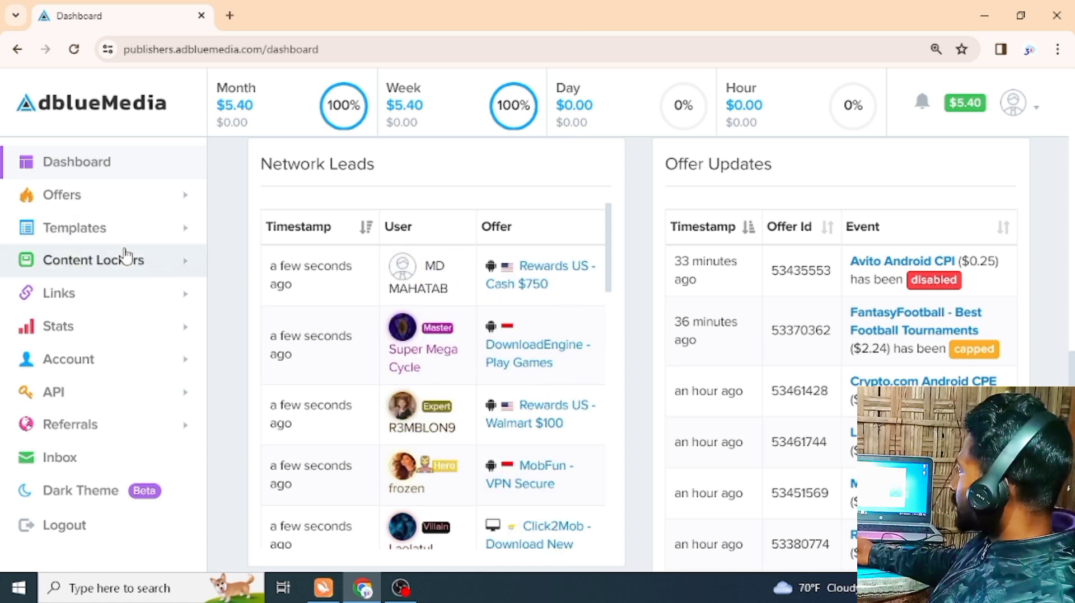
Step: Reopen the all offers page and read the Content and Traffic Rules, highlighting the heading, the incentive rule and the prohibited images wording
left_click(59, 196)
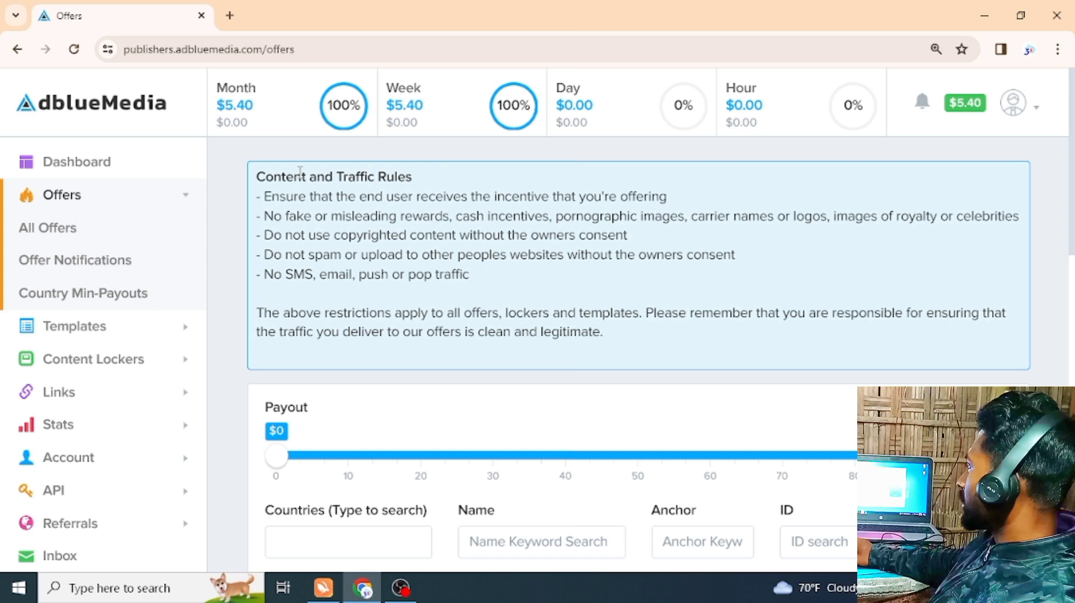
left_click_drag(259, 177, 425, 179)
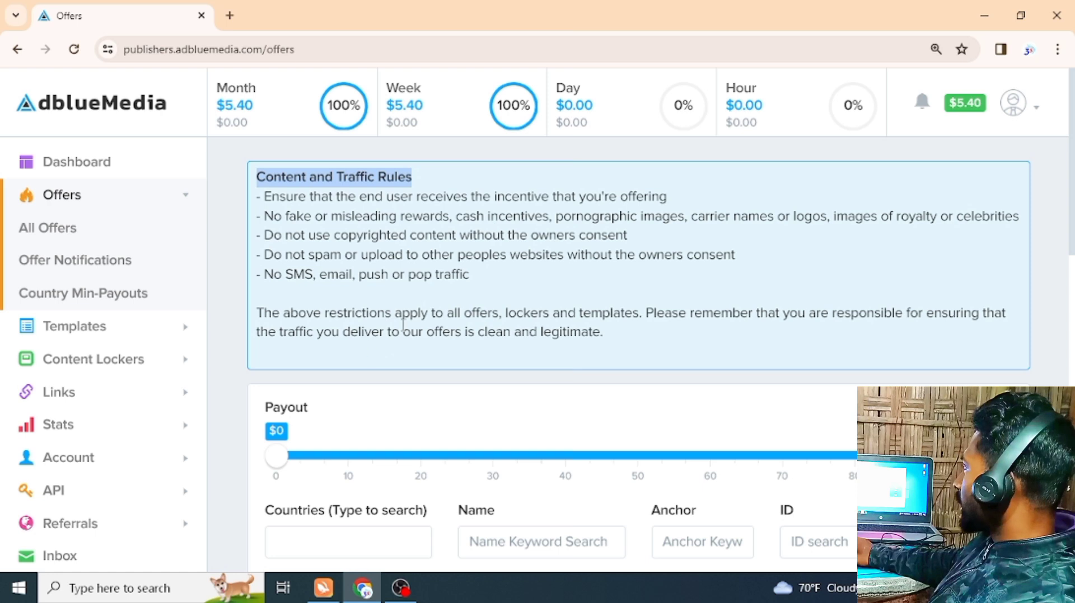
left_click_drag(260, 193, 669, 191)
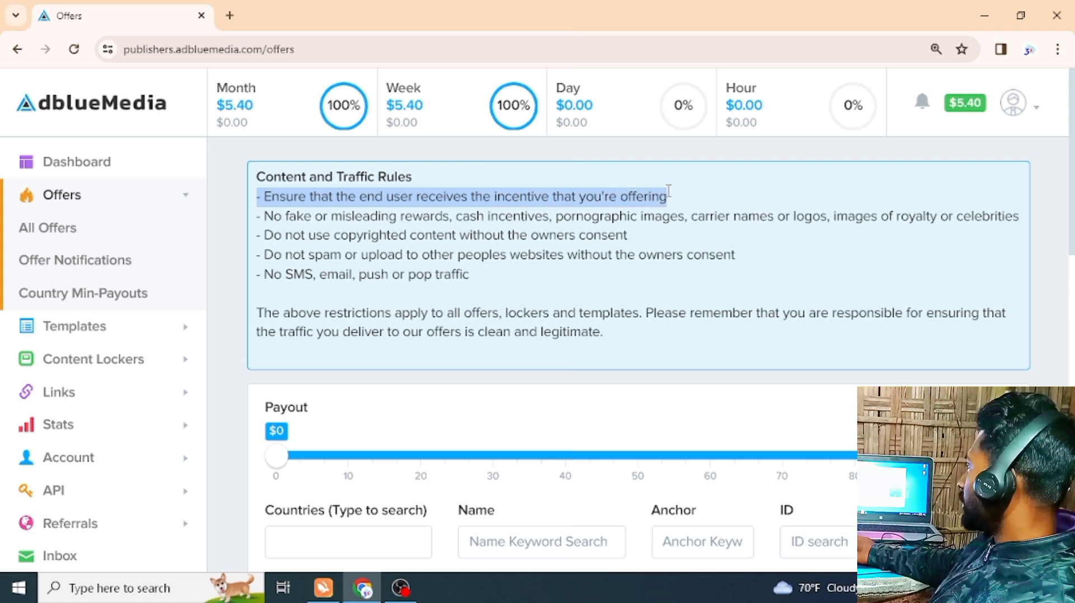
left_click(698, 203)
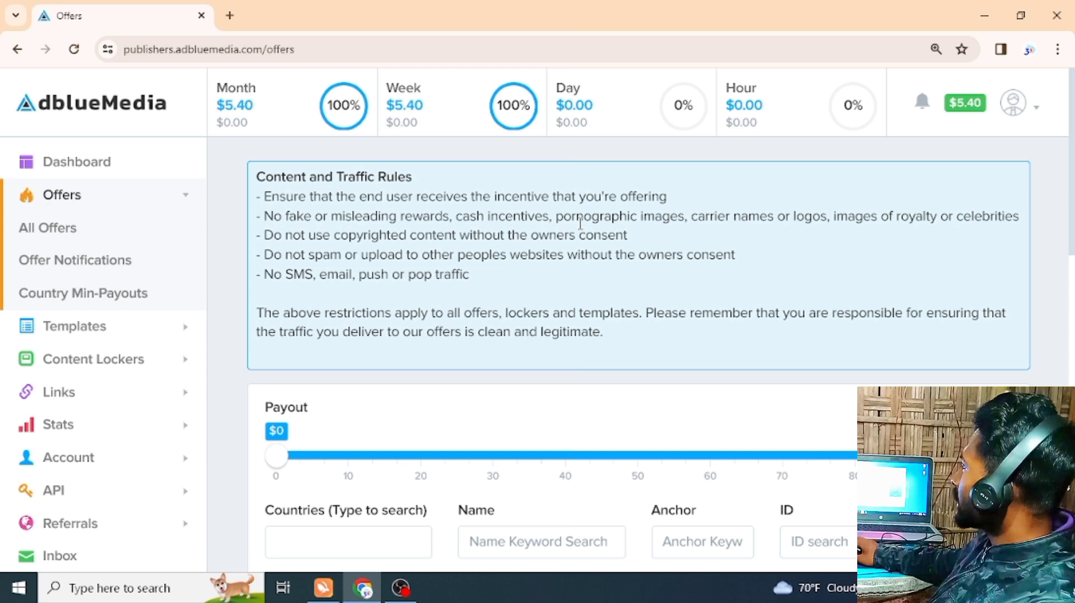
left_click_drag(556, 216, 680, 223)
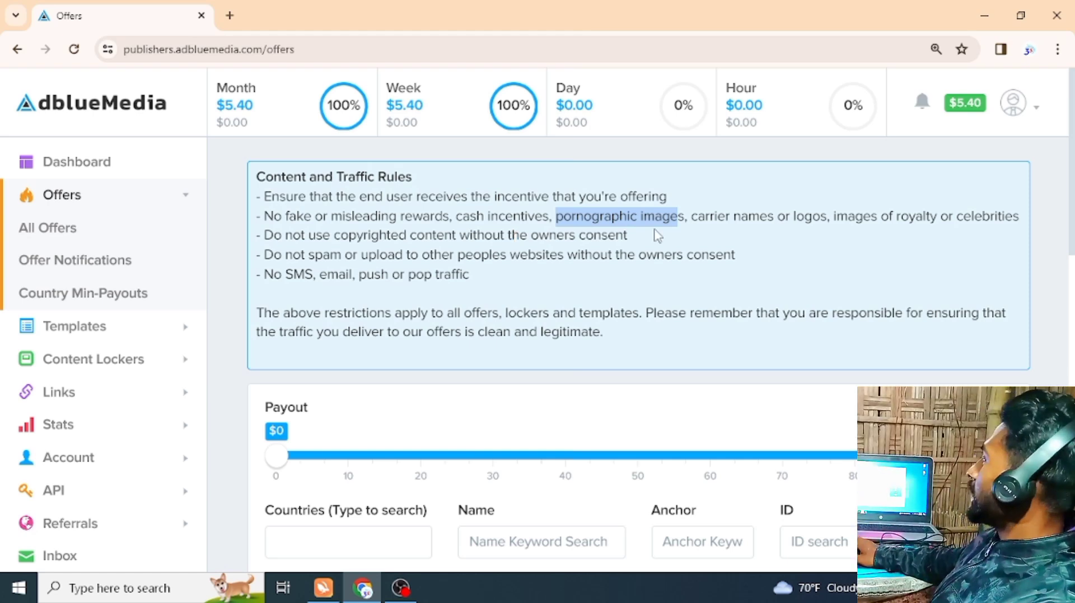
Step: Add United States to the countries filter of the offers search
scroll(383, 434, "down", 5)
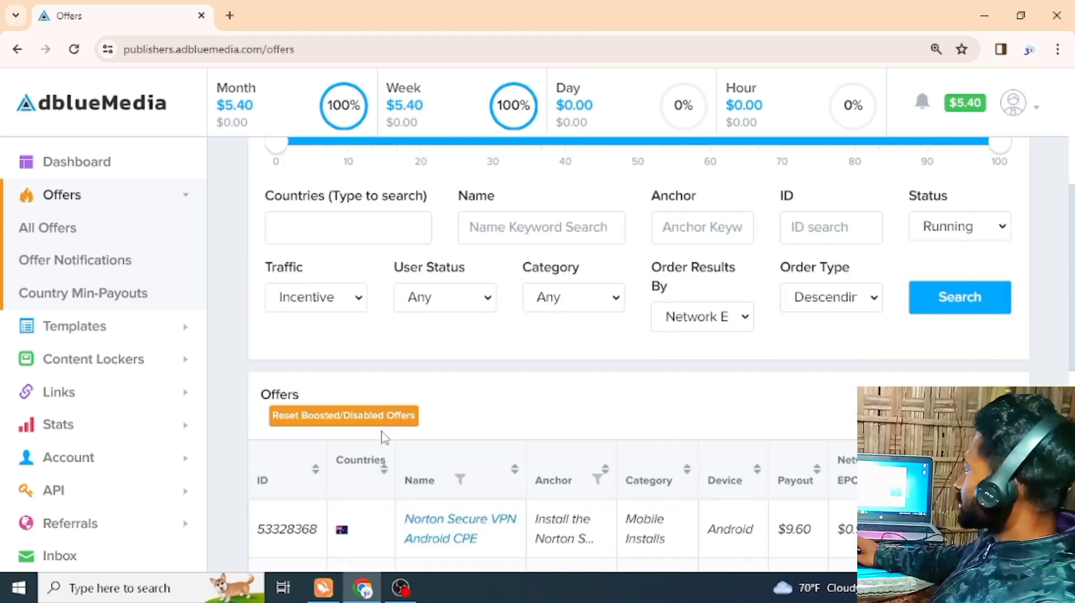
scroll(383, 437, "up", 2)
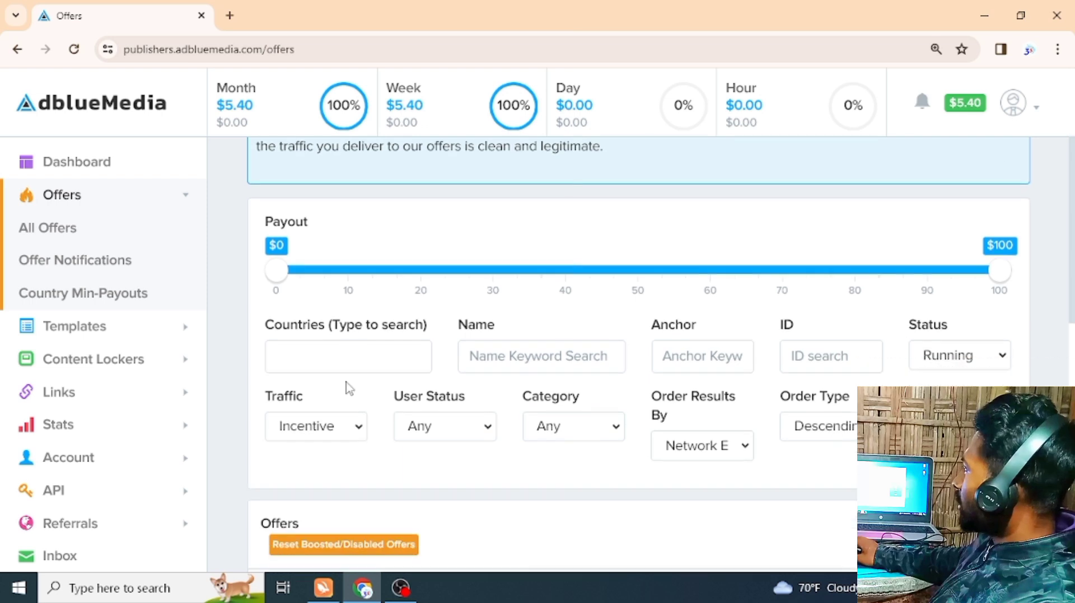
scroll(349, 388, "down", 2)
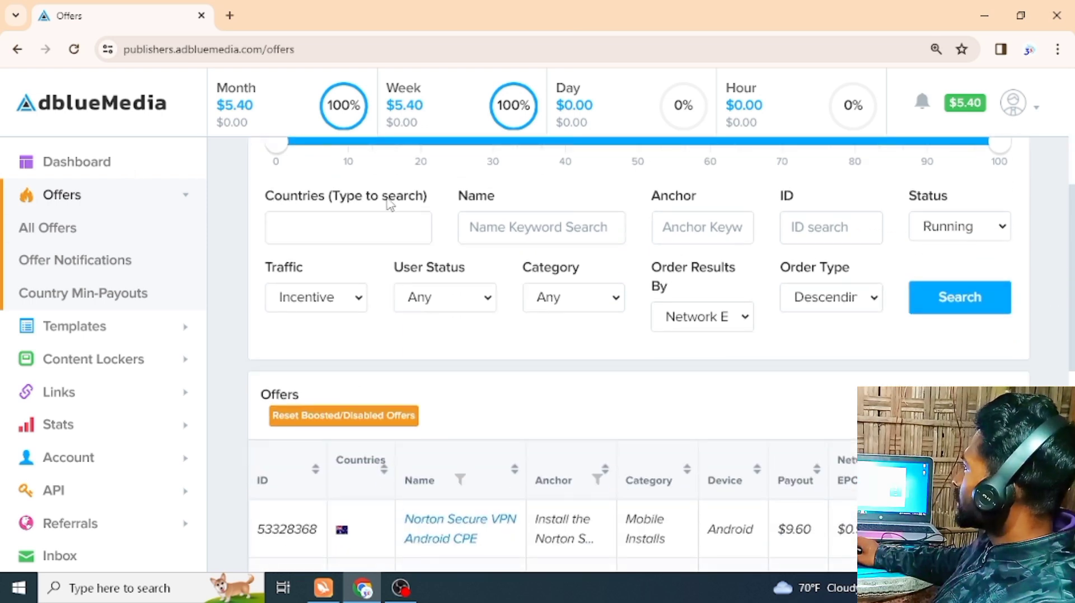
left_click(343, 227)
scroll(307, 372, "down", 1)
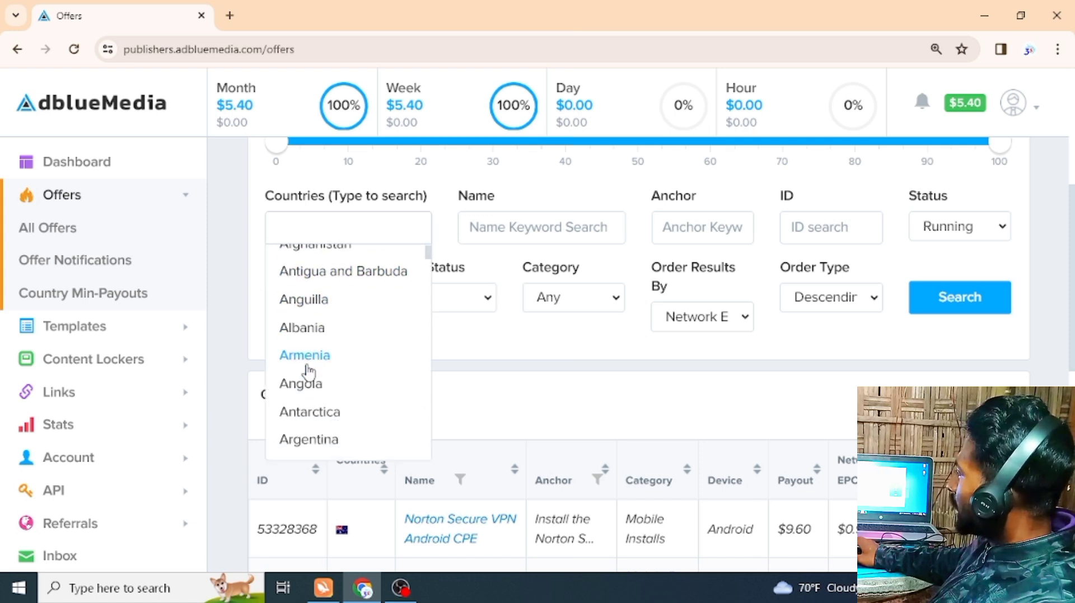
scroll(308, 373, "down", 15)
scroll(308, 374, "down", 20)
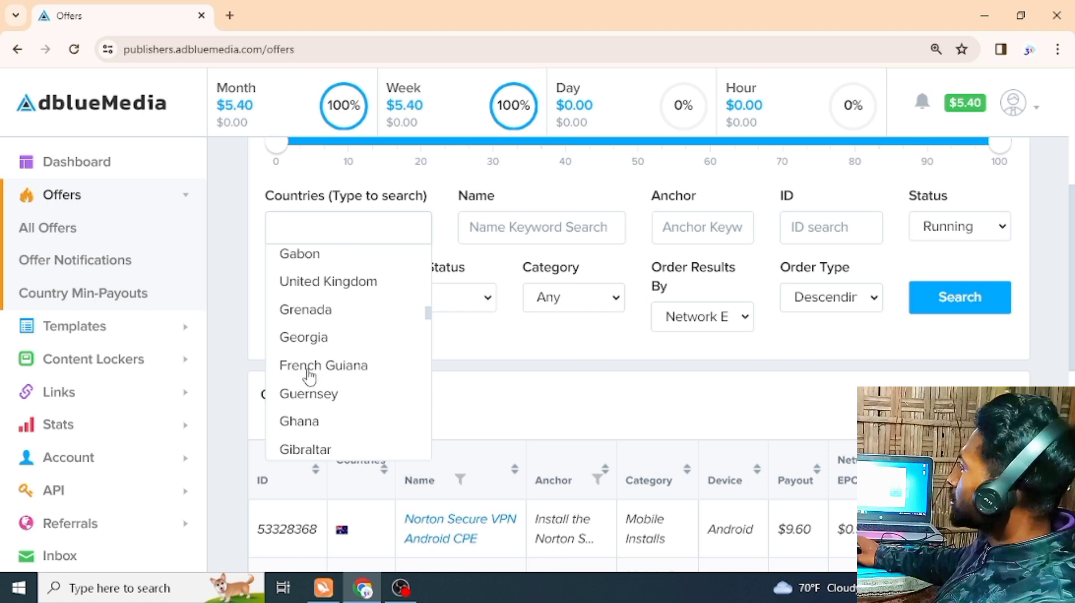
scroll(309, 375, "up", 20)
scroll(312, 372, "up", 3)
scroll(314, 367, "down", 8)
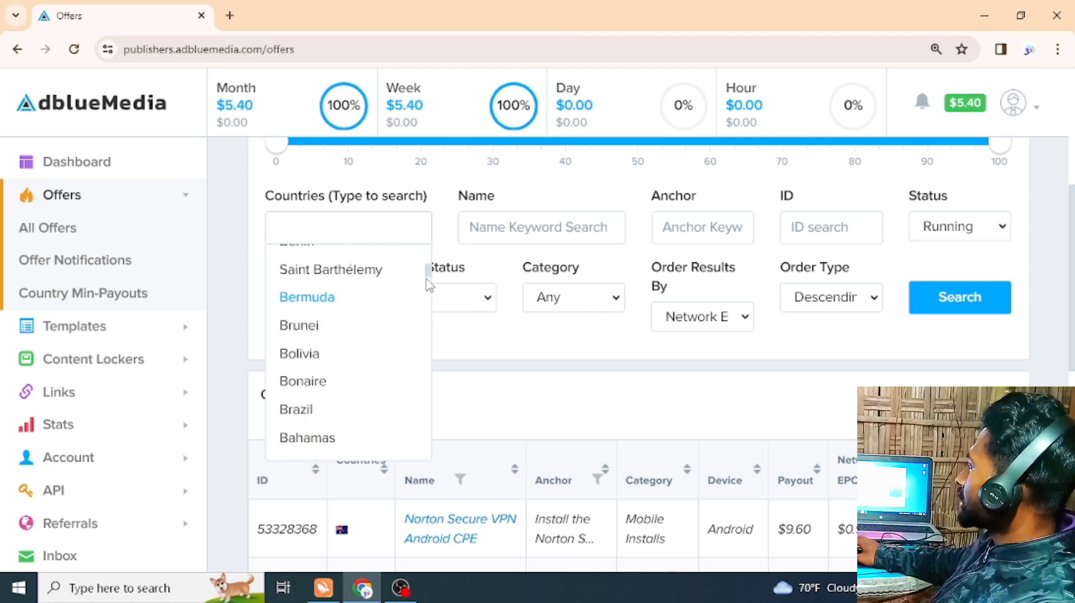
left_click_drag(428, 297, 427, 448)
scroll(354, 375, "up", 3)
scroll(353, 374, "up", 1)
scroll(353, 375, "down", 3)
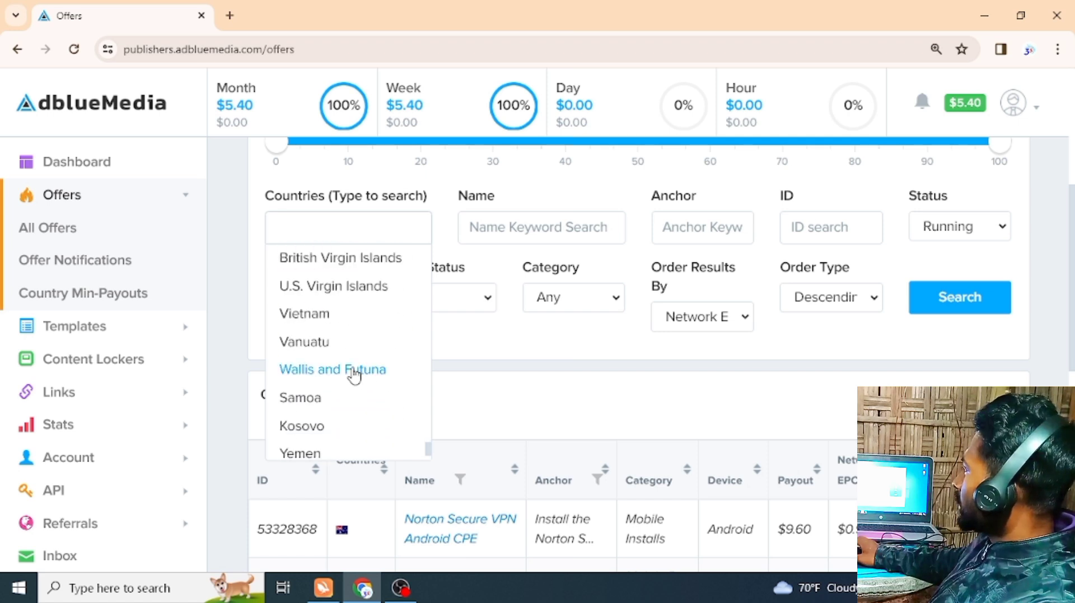
scroll(352, 375, "up", 2)
scroll(351, 365, "up", 2)
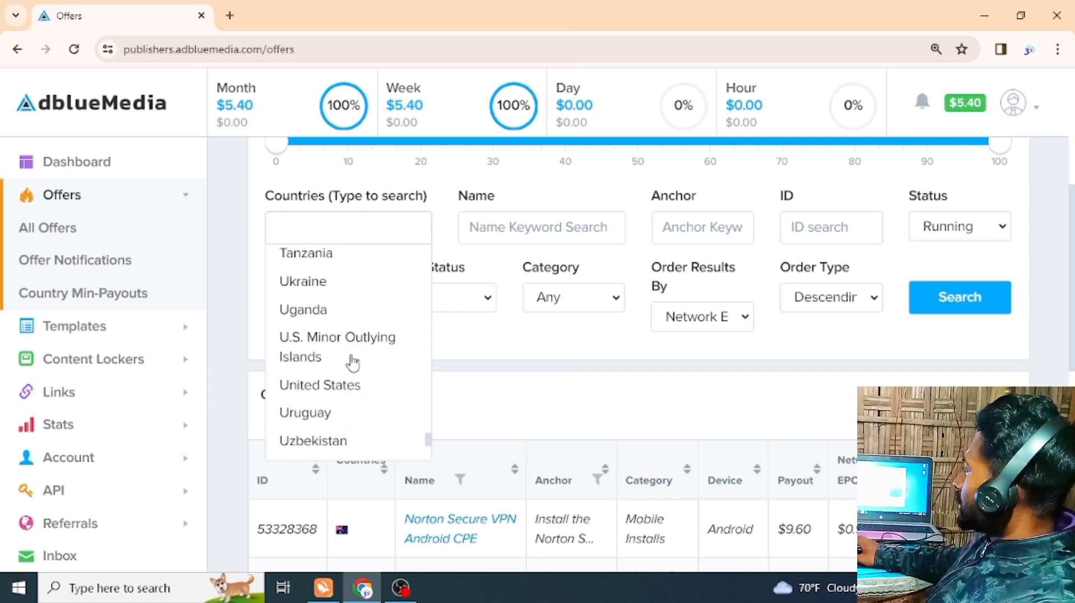
left_click(333, 388)
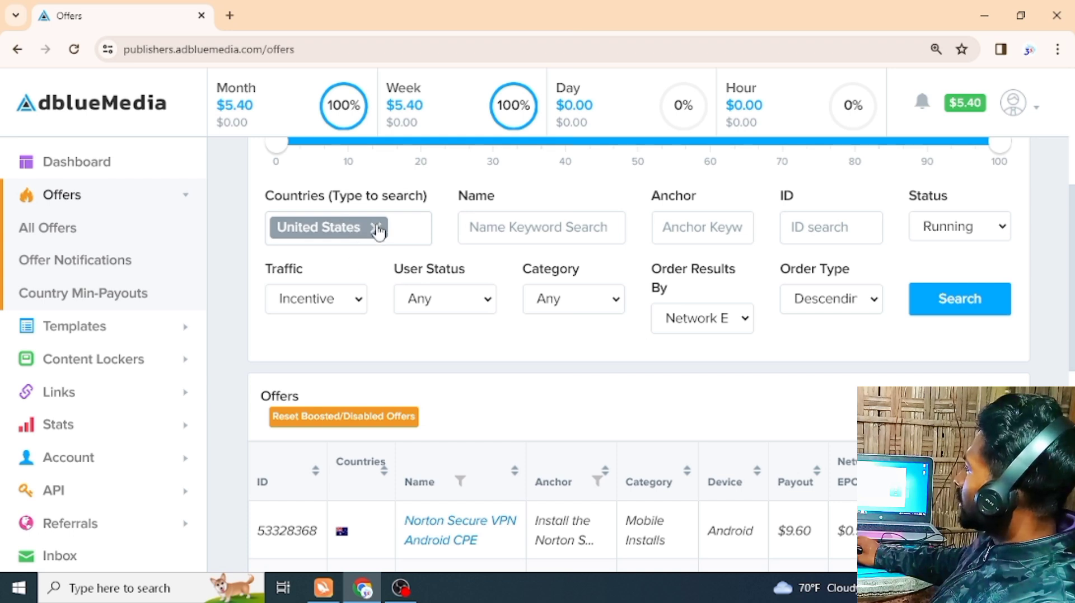
Step: Try South Africa as a second country in the offers filter and remove it again
left_click(399, 230)
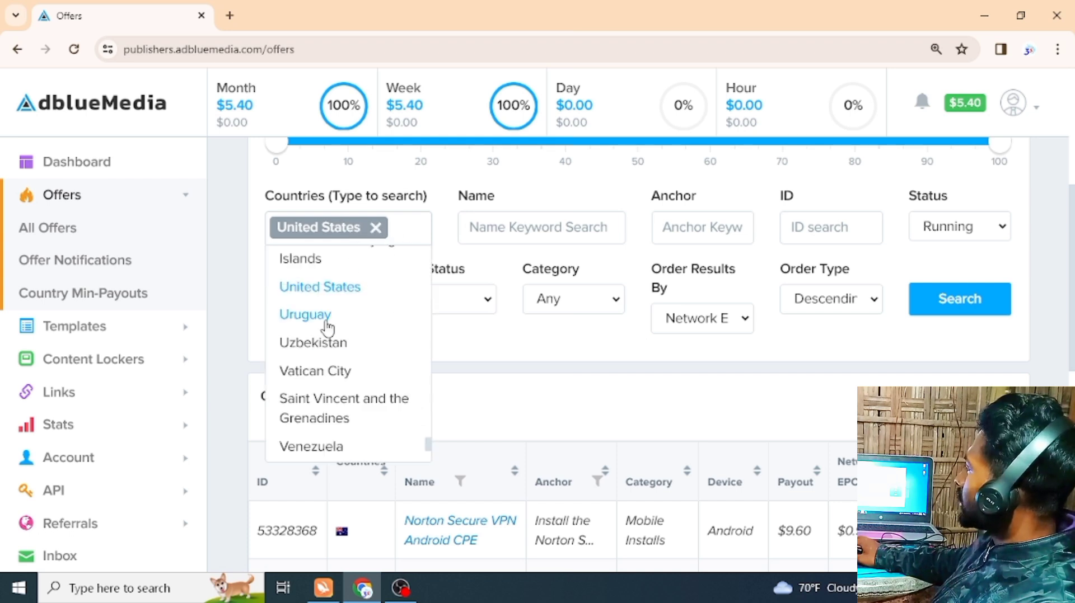
scroll(339, 400, "down", 3)
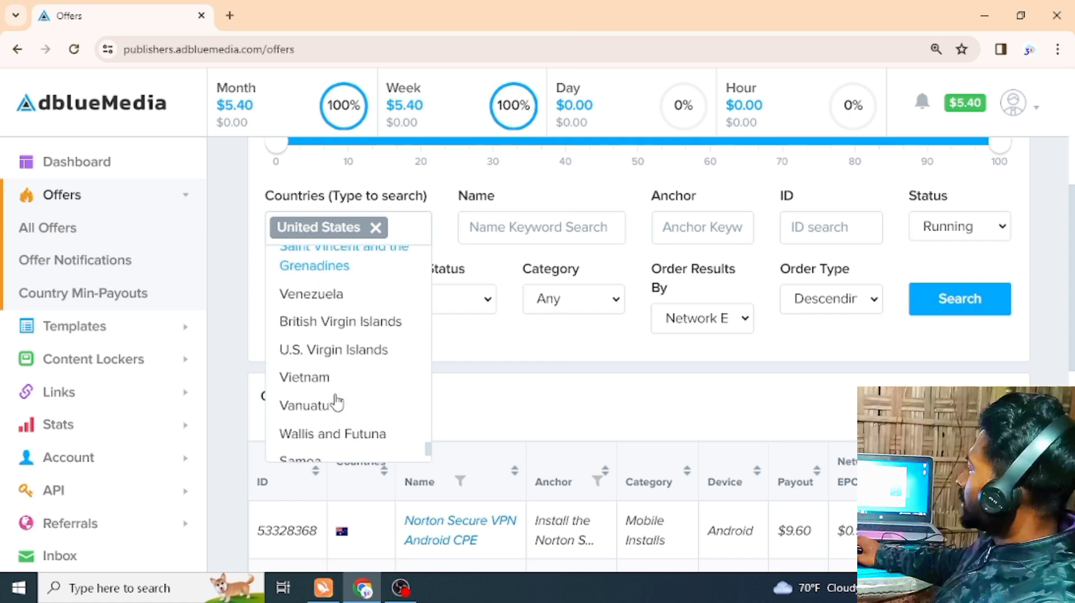
scroll(335, 385, "down", 2)
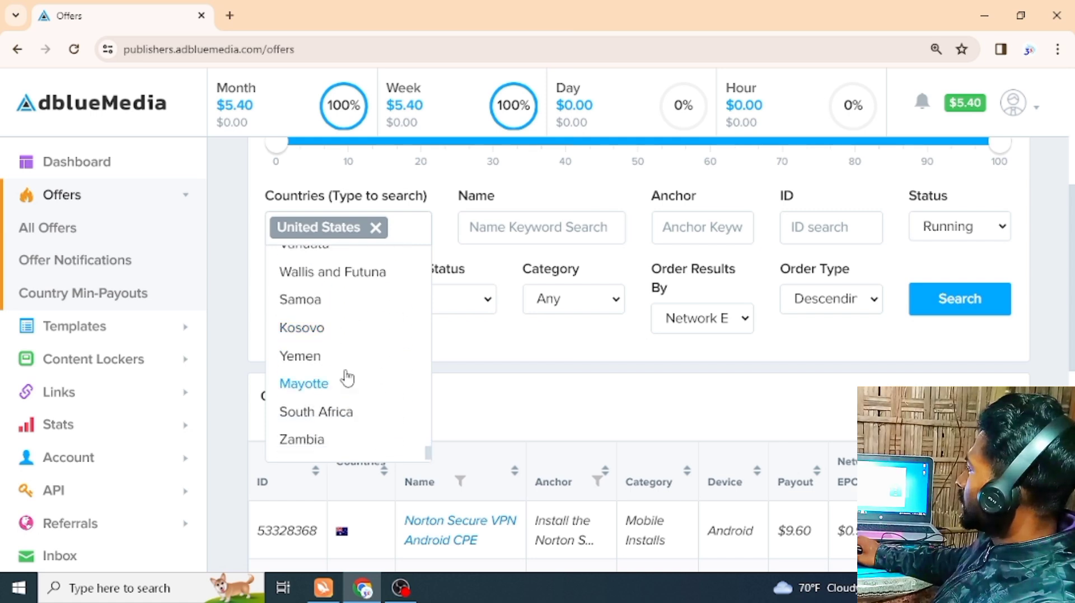
scroll(340, 384, "down", 1)
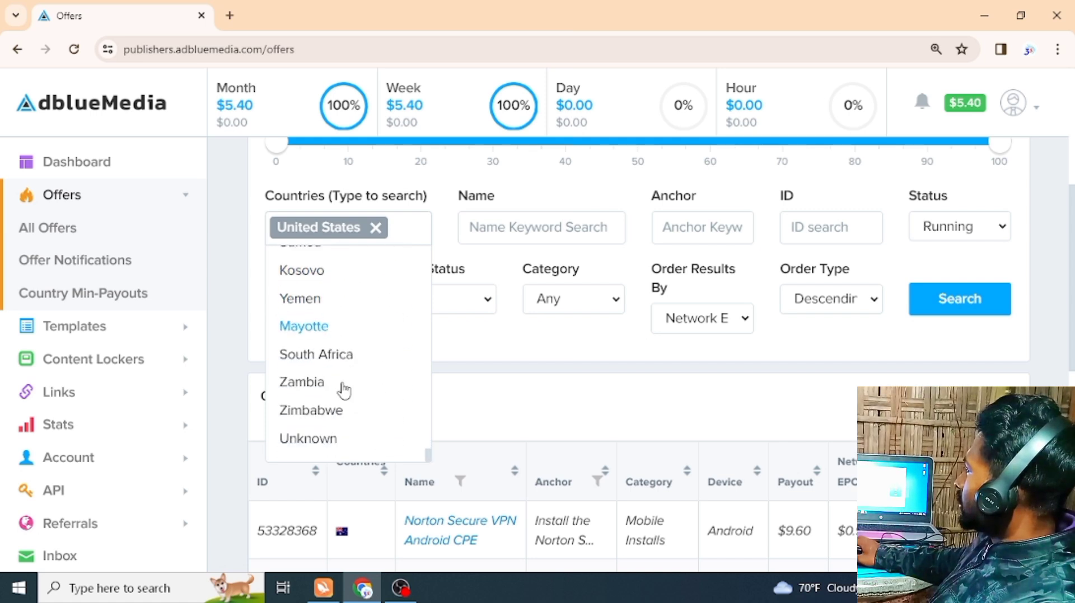
left_click(344, 356)
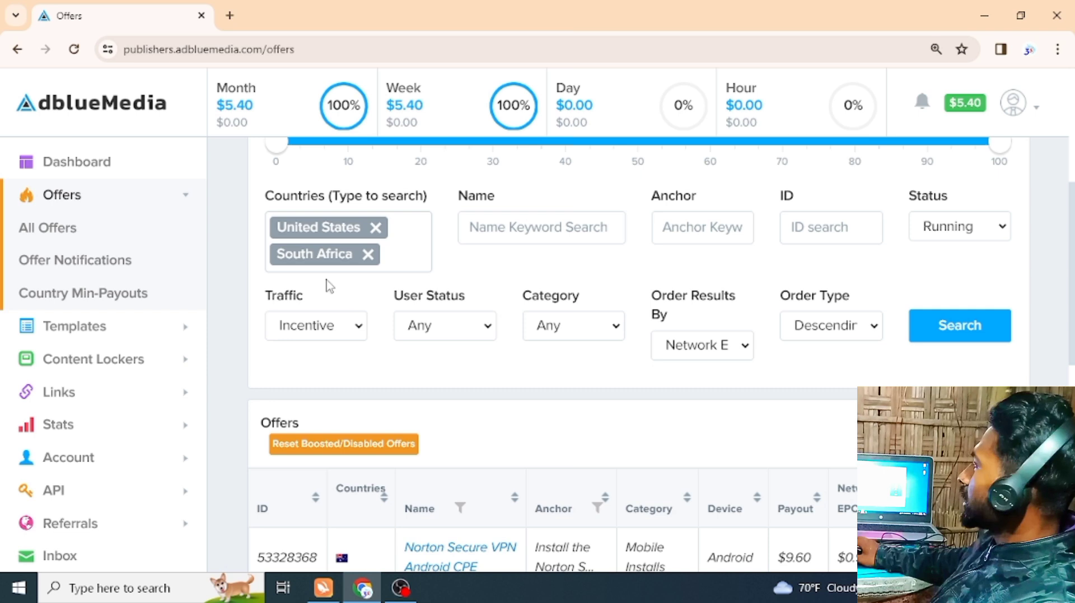
left_click(368, 254)
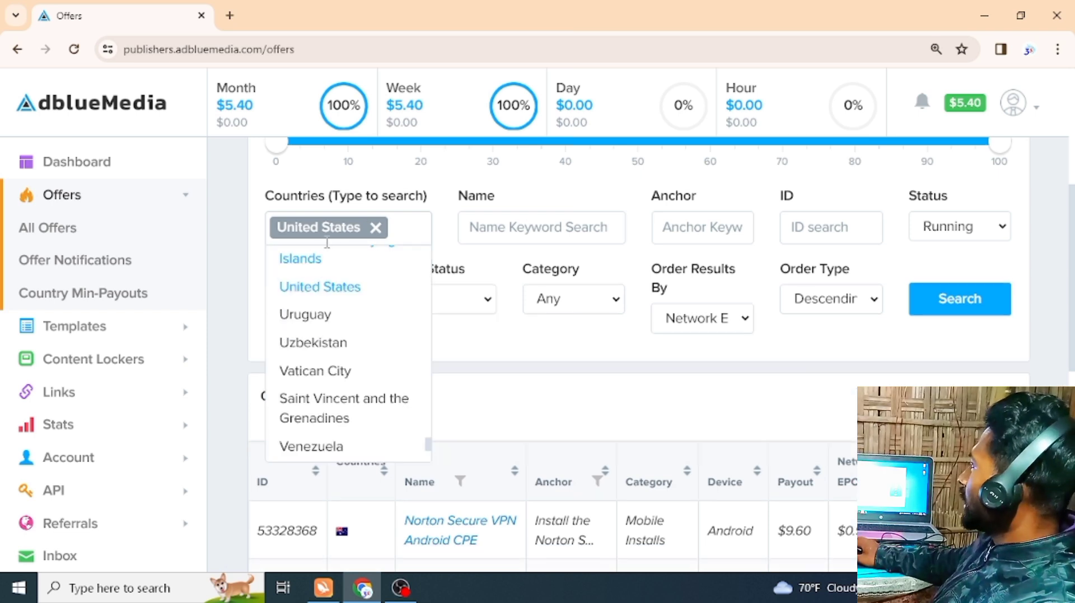
Step: Set the offers search's traffic filter to Any and check the user status options, keeping Any
left_click(538, 225)
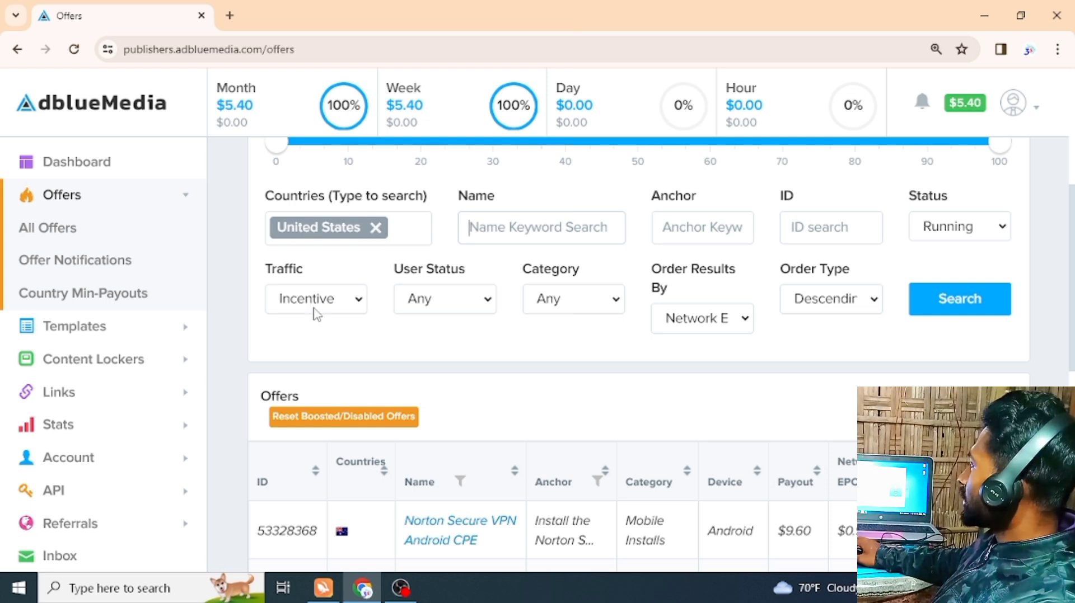
left_click(350, 301)
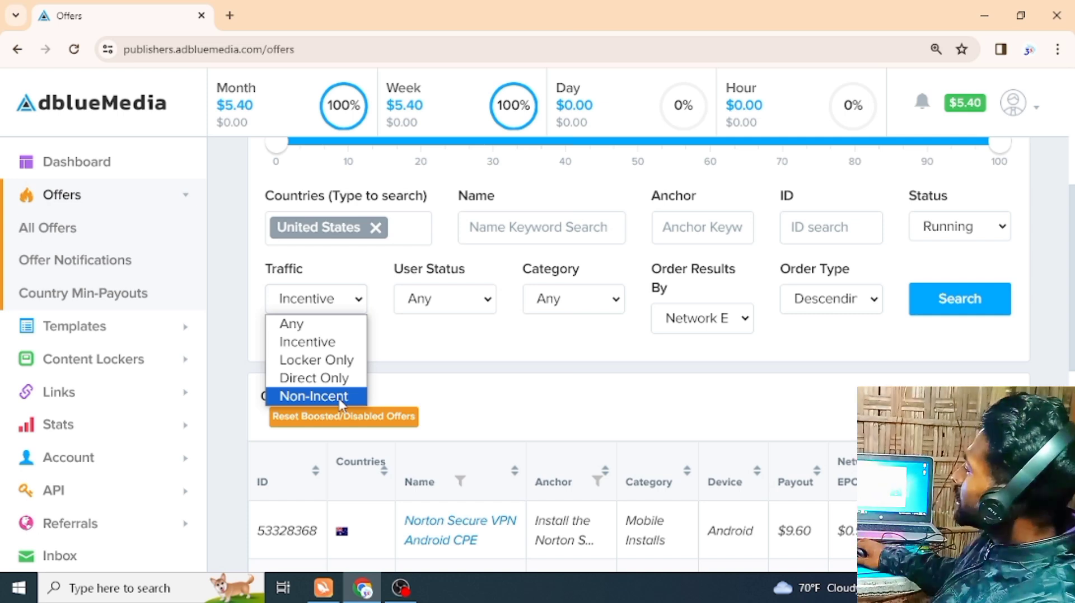
left_click(295, 327)
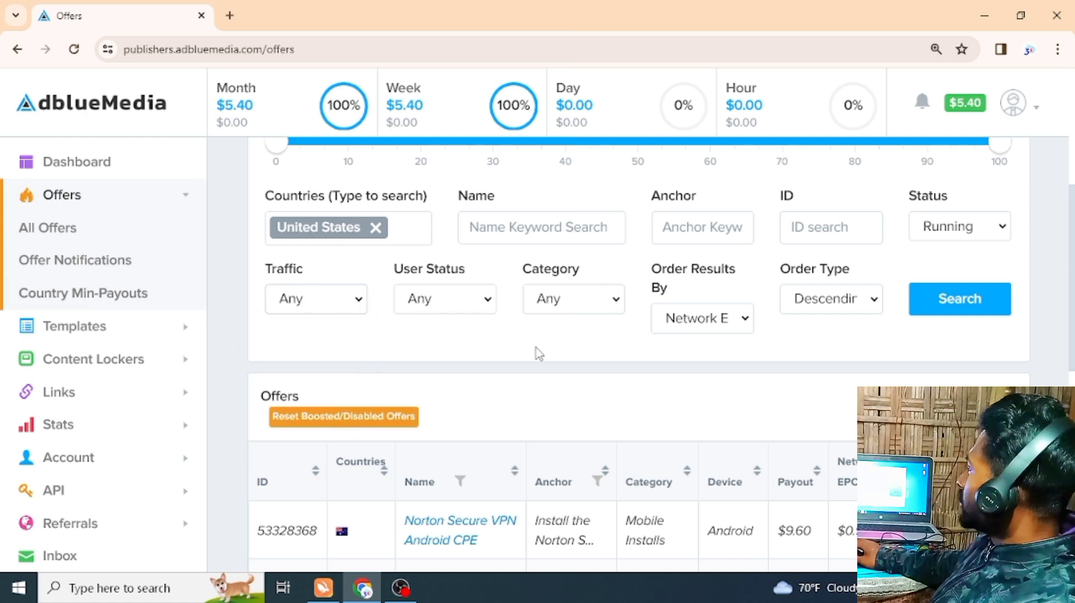
left_click(487, 301)
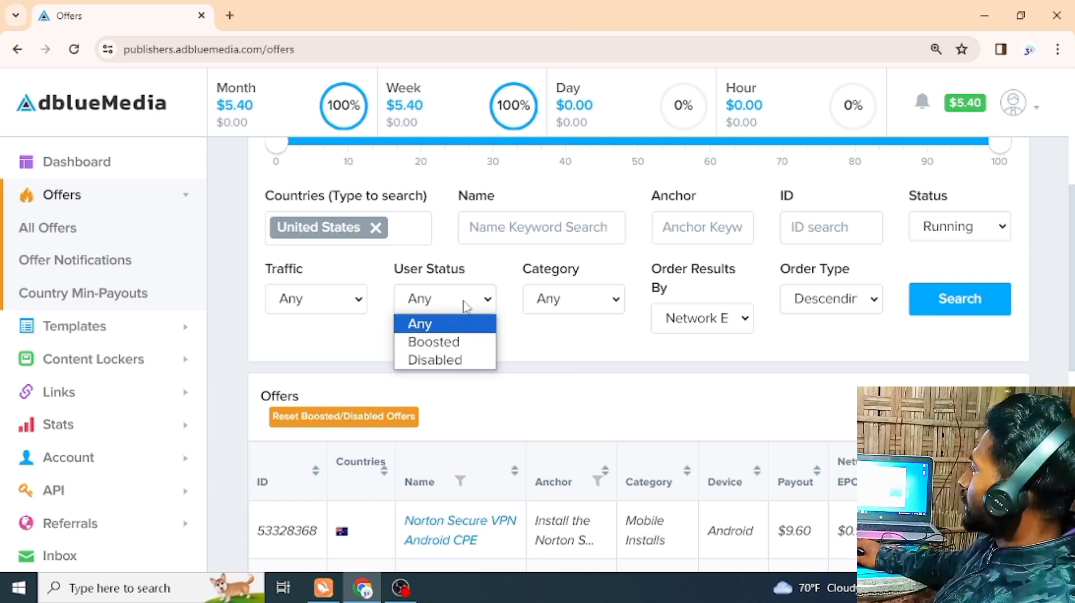
left_click(466, 307)
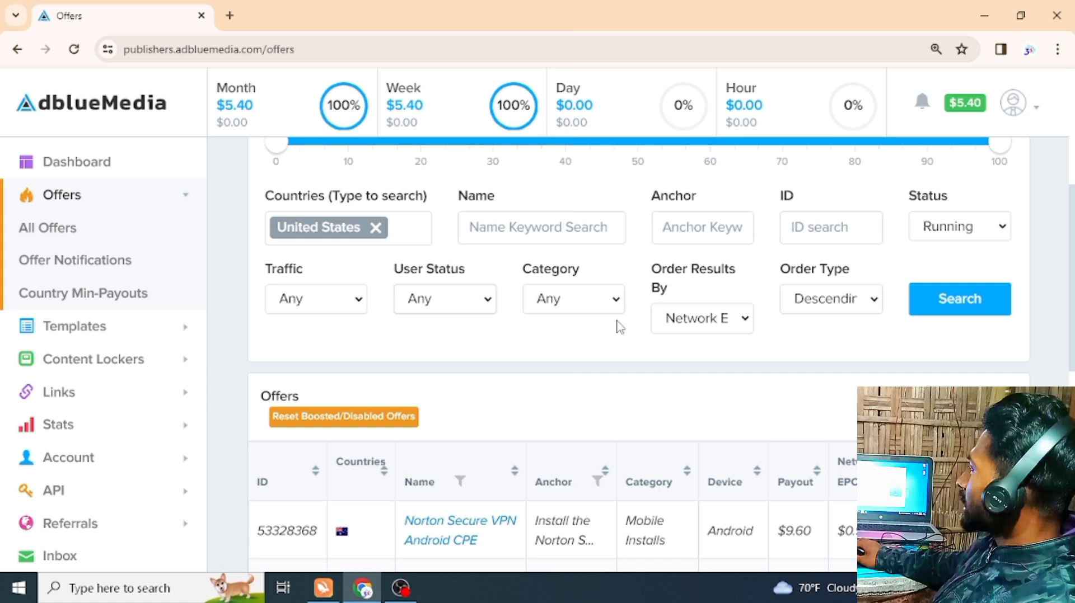
Step: Set the category filter to Email & Zip Submits, keep the status at Running, and search the United States offers
left_click(614, 303)
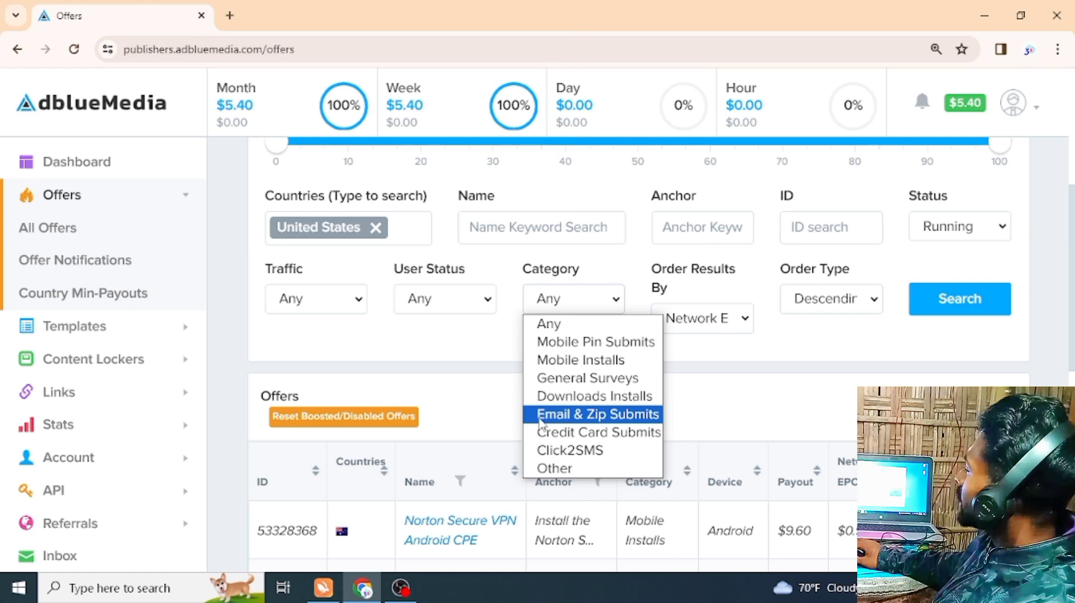
left_click(578, 417)
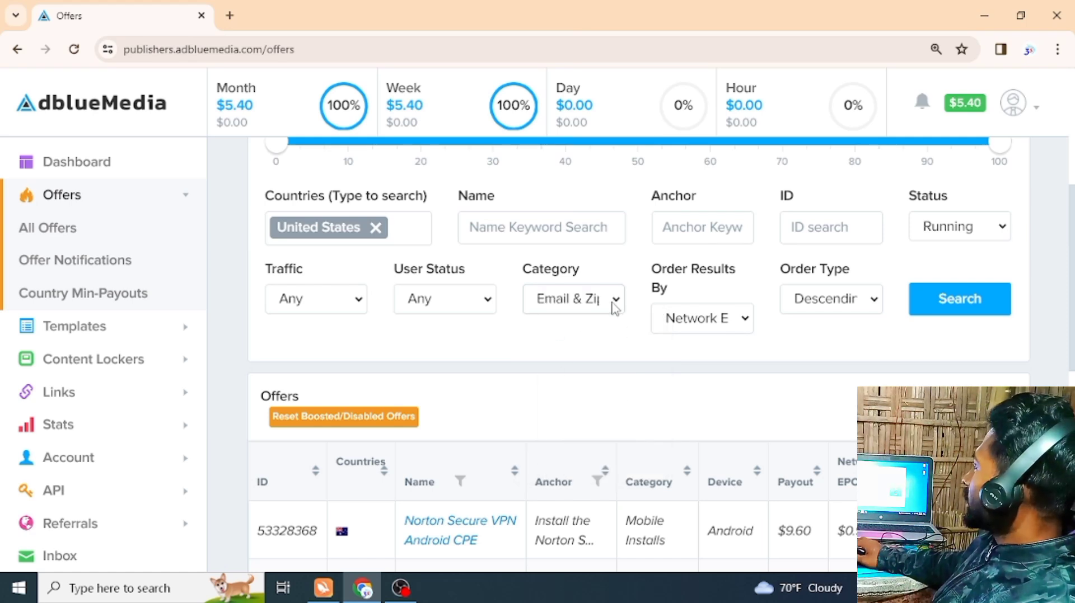
left_click(743, 320)
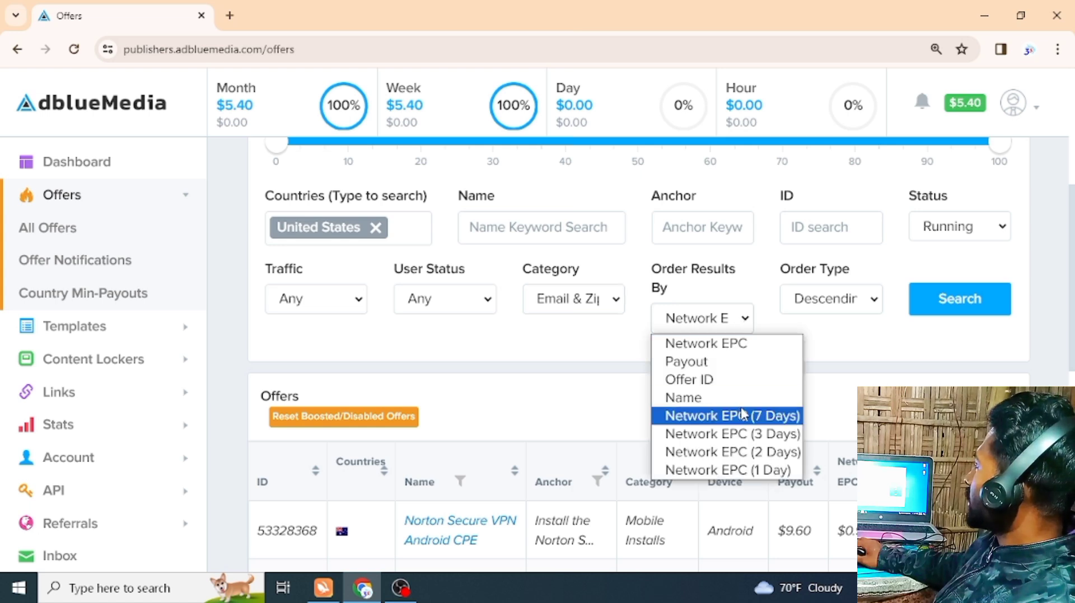
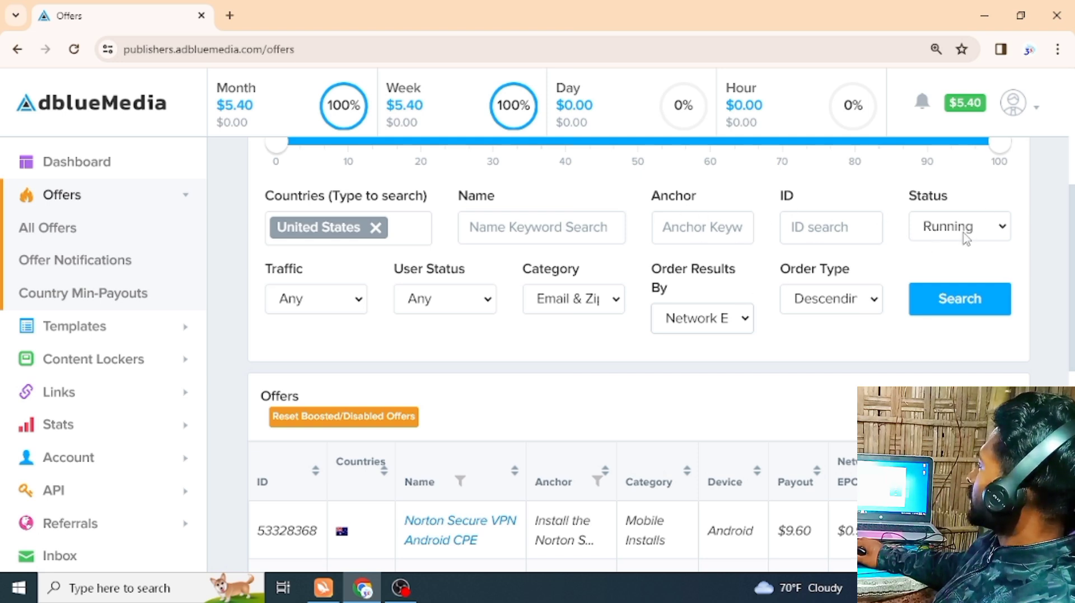
left_click(1004, 229)
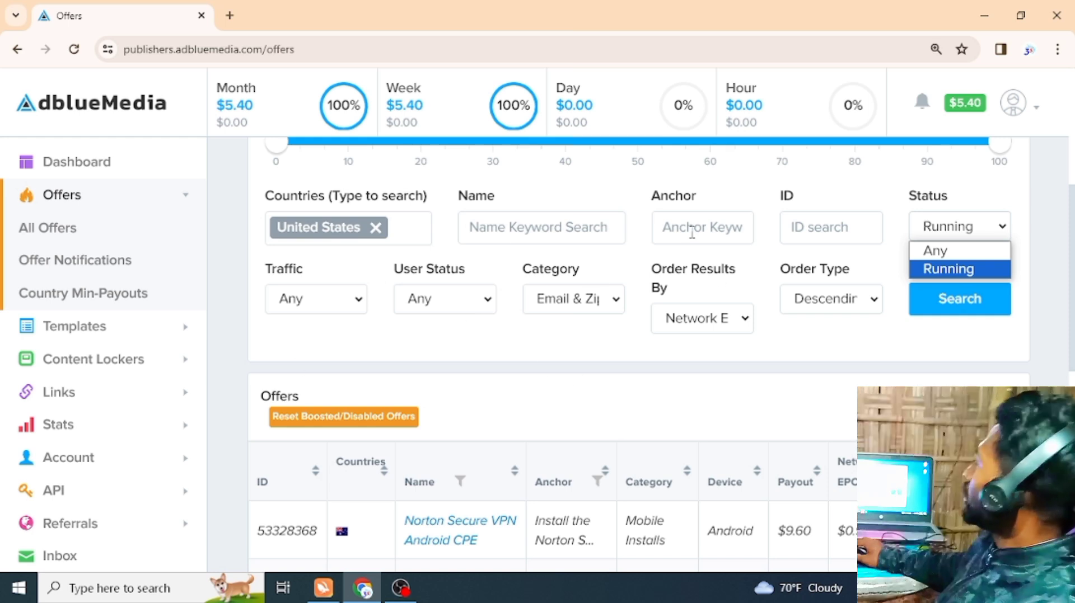
left_click(965, 268)
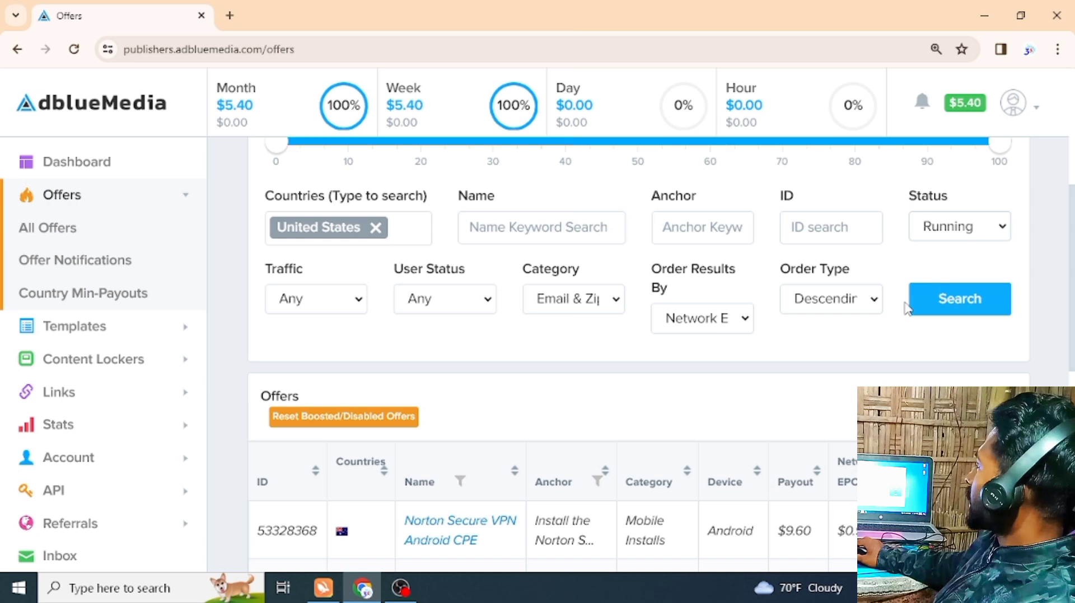
left_click(983, 305)
Step: Look through the Email & Zip Submits offers, examining their names, categories, devices and payouts
scroll(743, 456, "down", 3)
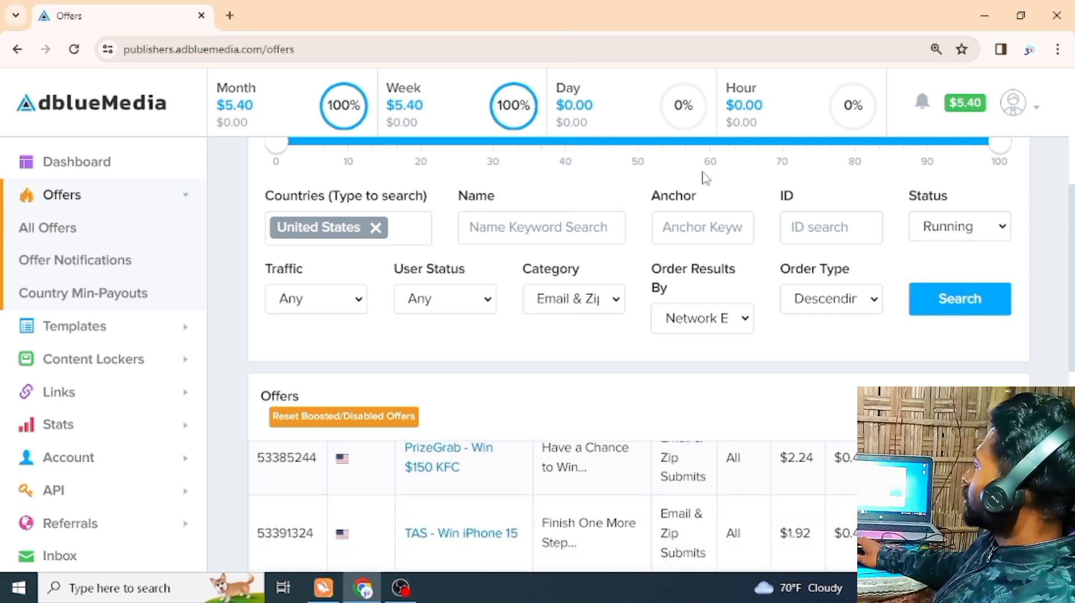
scroll(705, 178, "down", 4)
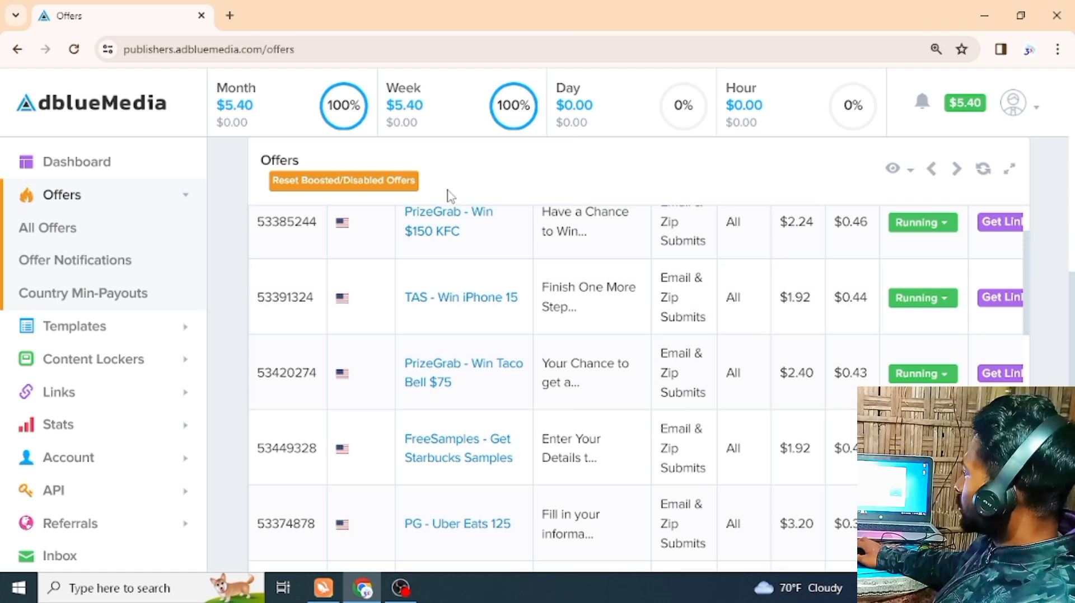
scroll(323, 312, "down", 10)
scroll(332, 342, "down", 15)
scroll(336, 351, "up", 15)
scroll(338, 345, "down", 3)
scroll(339, 343, "up", 12)
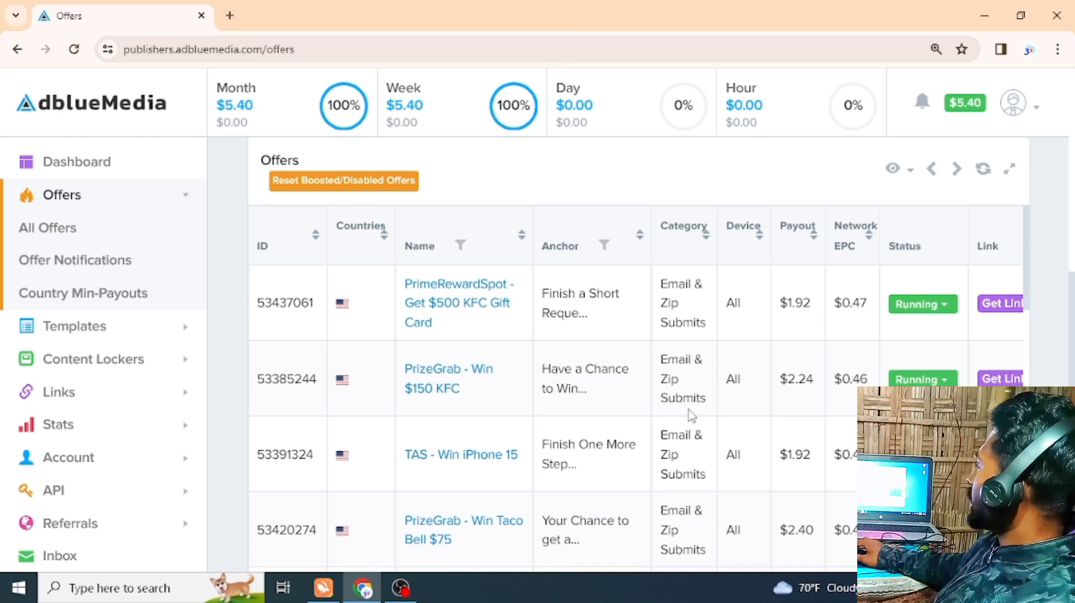
scroll(769, 455, "down", 5)
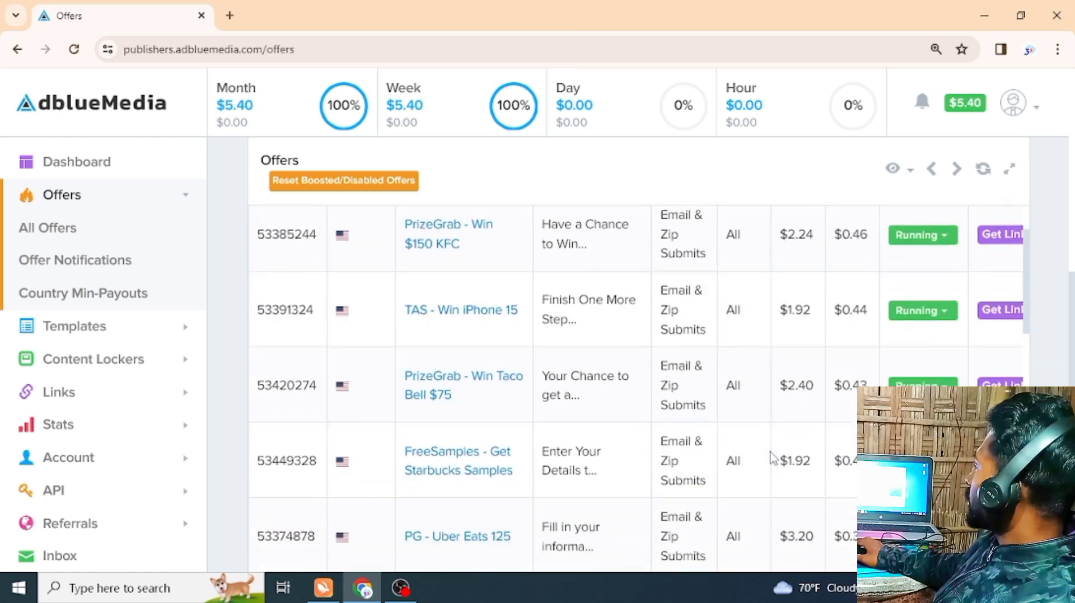
scroll(783, 458, "down", 6)
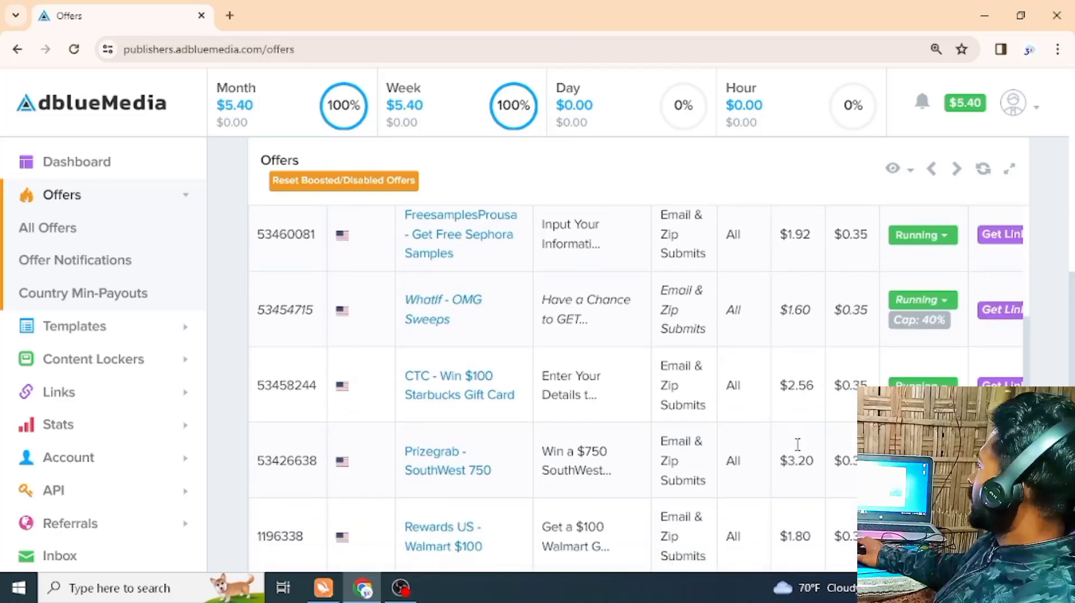
scroll(803, 430, "down", 5)
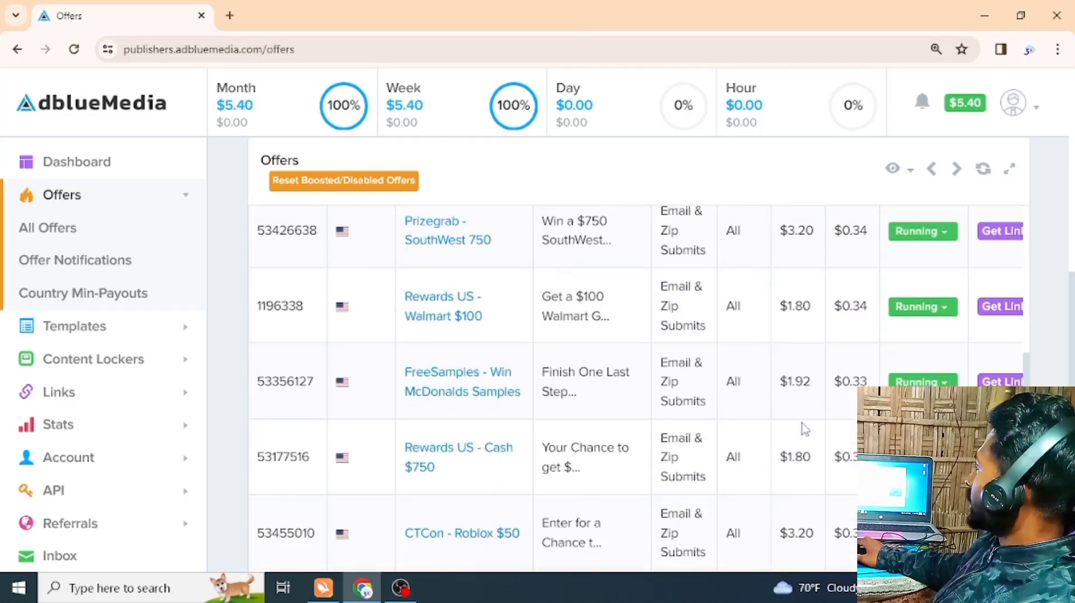
scroll(803, 429, "up", 5)
scroll(803, 430, "up", 12)
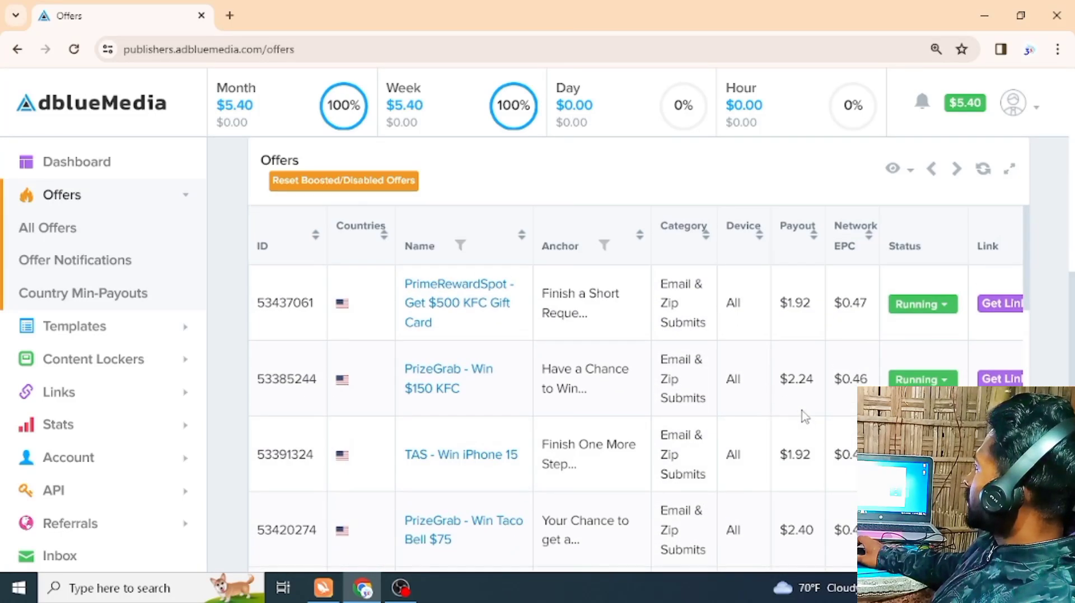
scroll(600, 346, "up", 3)
scroll(598, 346, "down", 4)
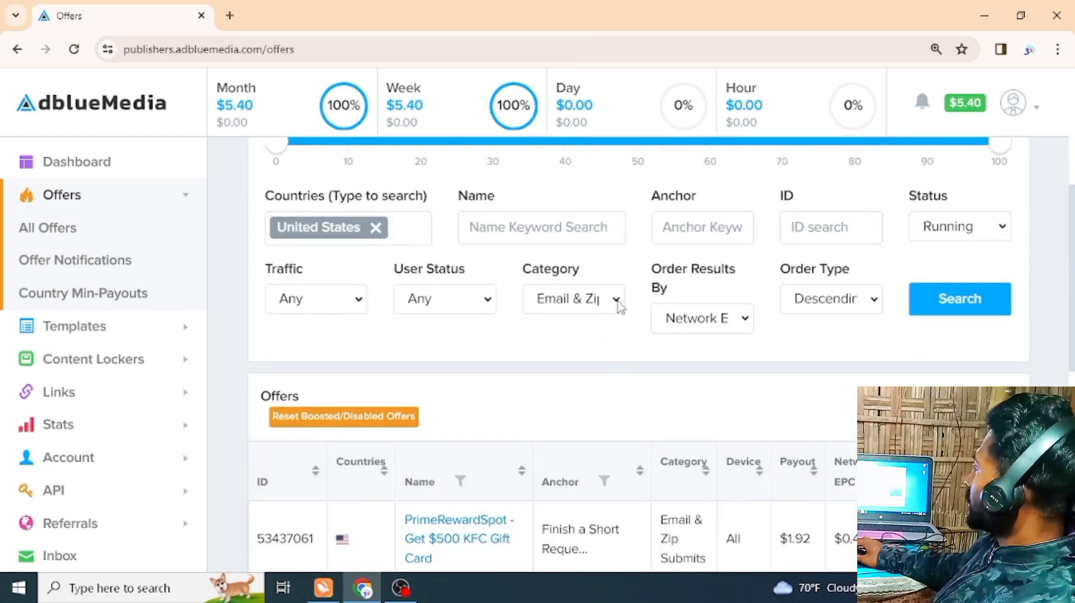
Step: Set the category filter back to Any and rerun the offers search for the United States
left_click(617, 303)
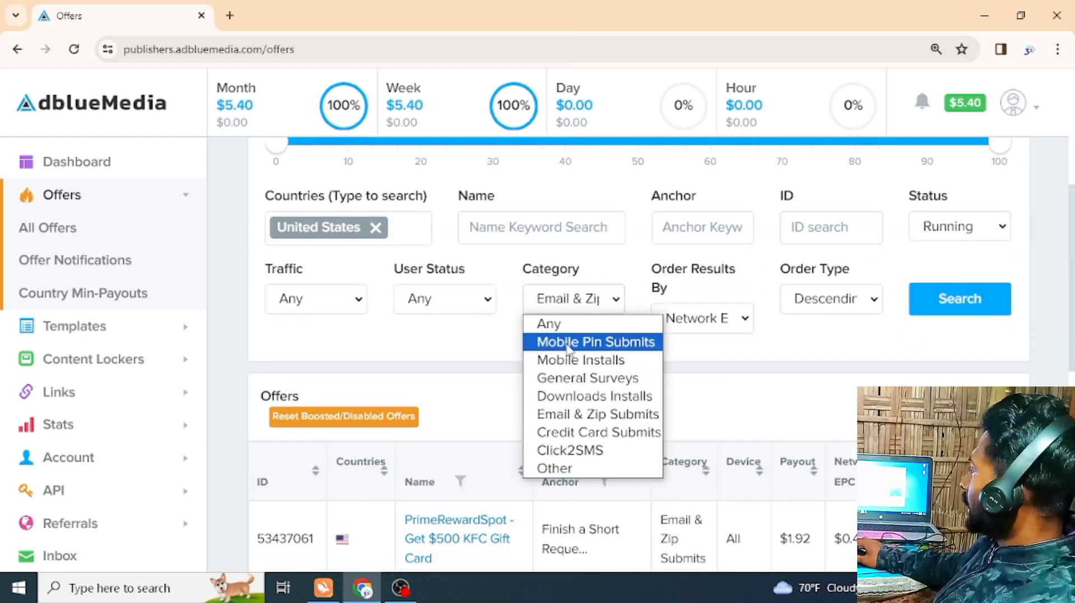
left_click(572, 327)
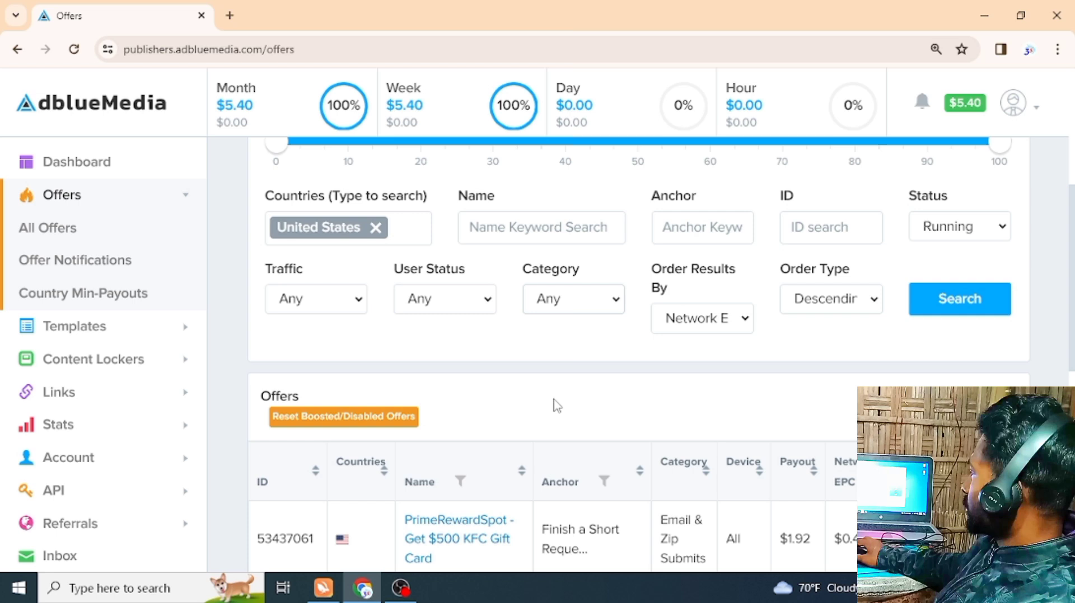
left_click(970, 303)
Step: Examine the all-category United States offers, comparing their anchors, categories, devices, payouts, network EPC and cap status
scroll(602, 389, "down", 7)
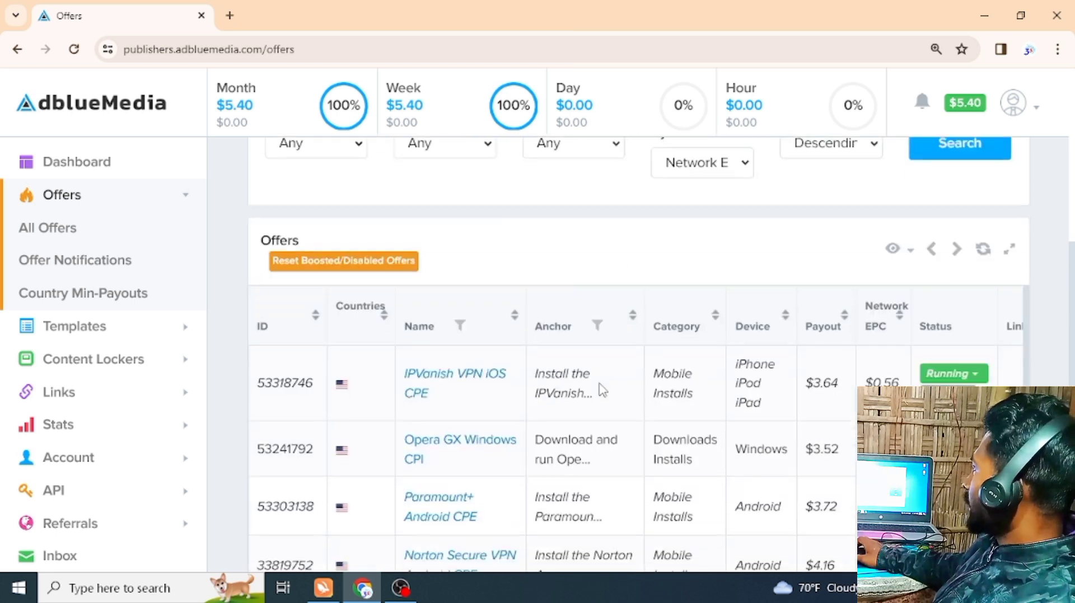
scroll(727, 353, "up", 1)
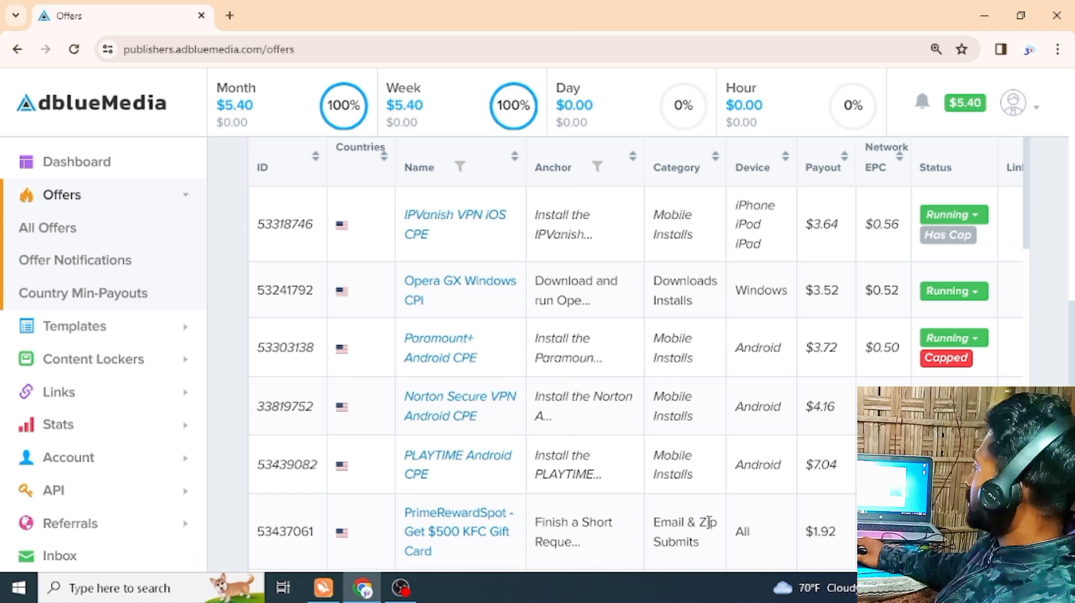
scroll(696, 503, "down", 7)
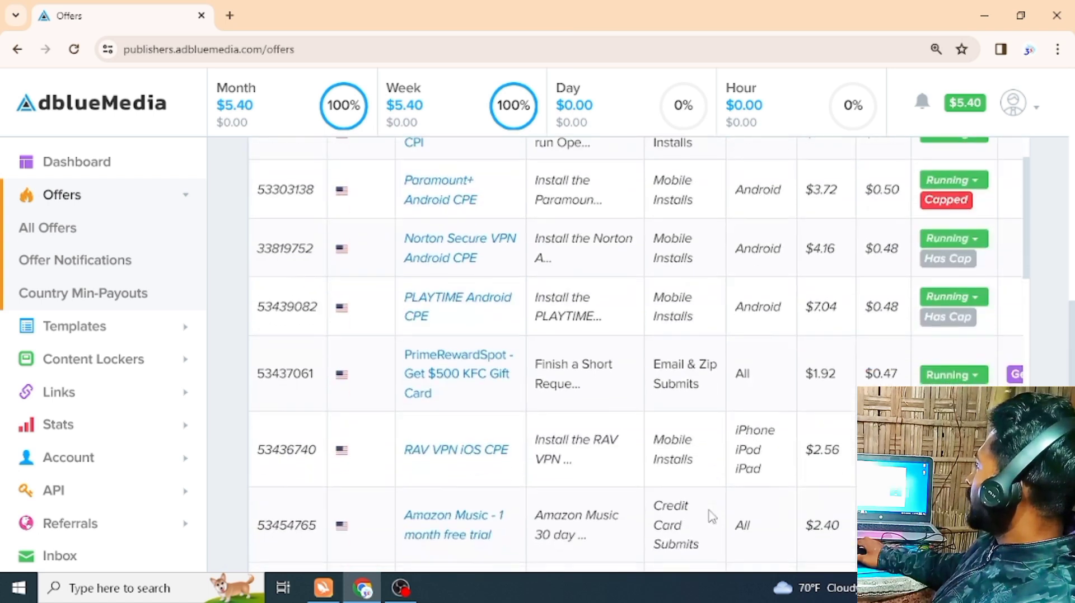
scroll(711, 517, "down", 7)
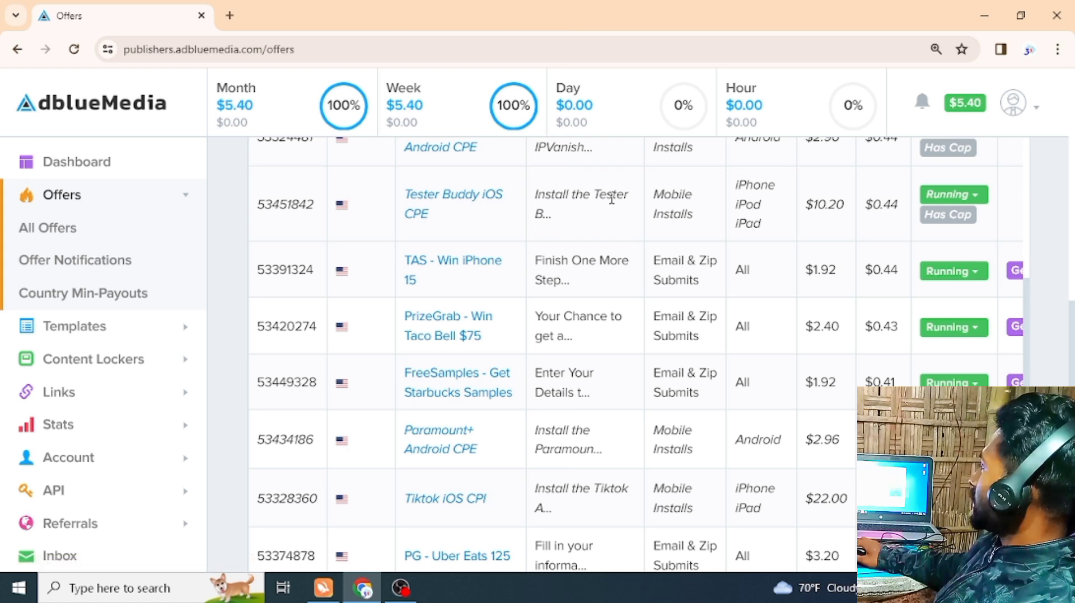
scroll(670, 344, "up", 7)
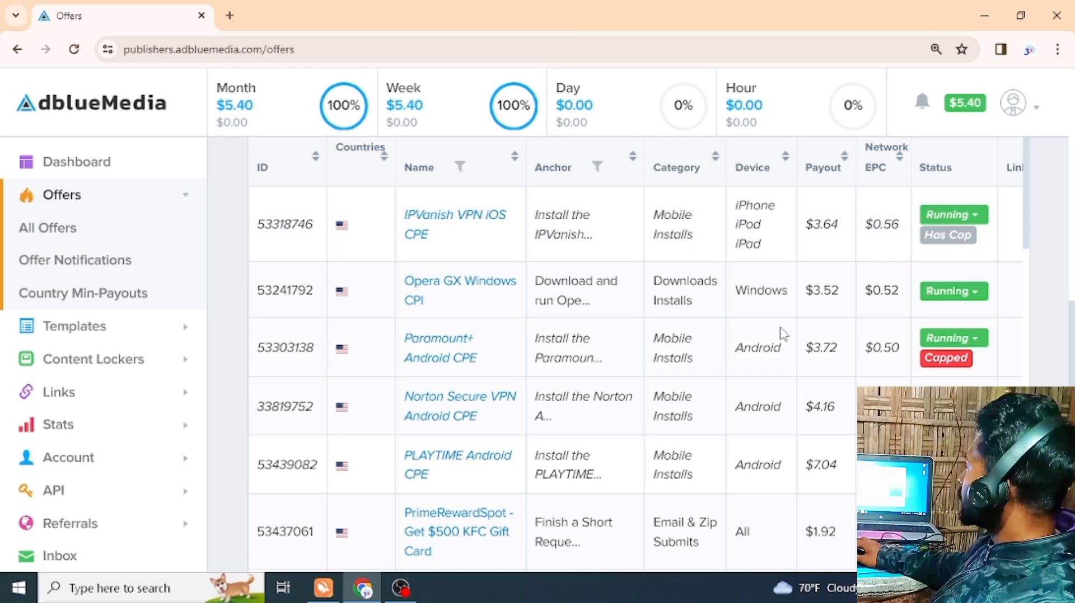
scroll(783, 334, "down", 1)
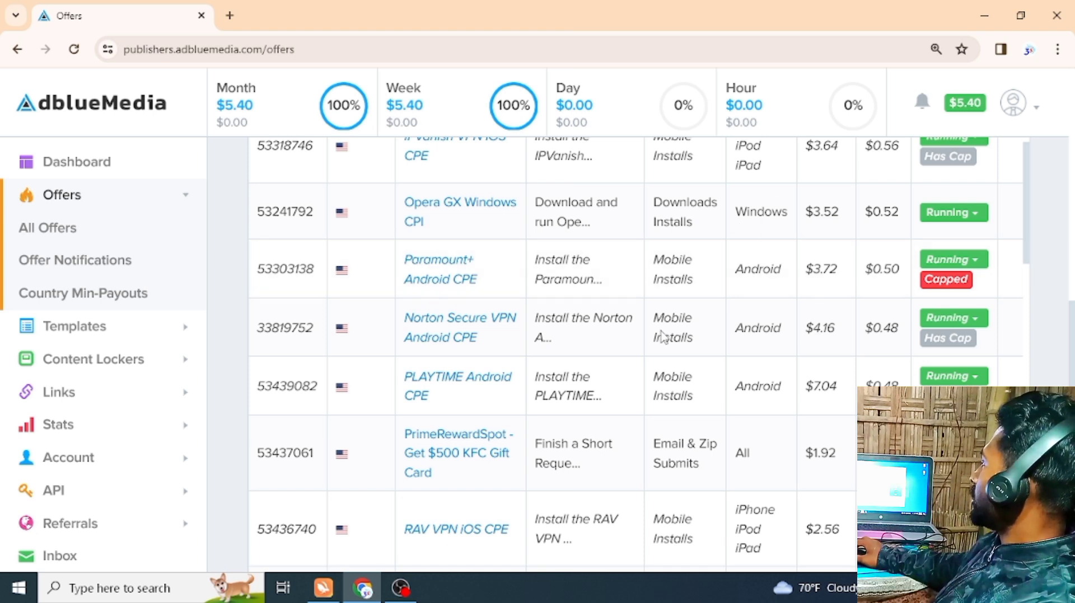
scroll(804, 436, "down", 3)
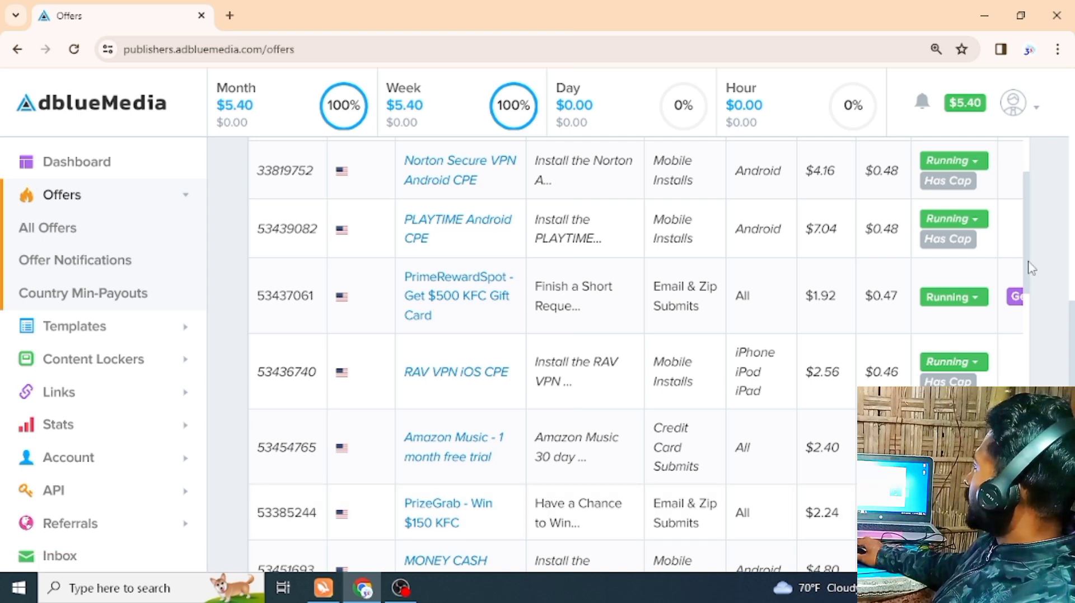
Step: Reduce the browser zoom to 100% so the offers table fits with its link column
left_click(1057, 52)
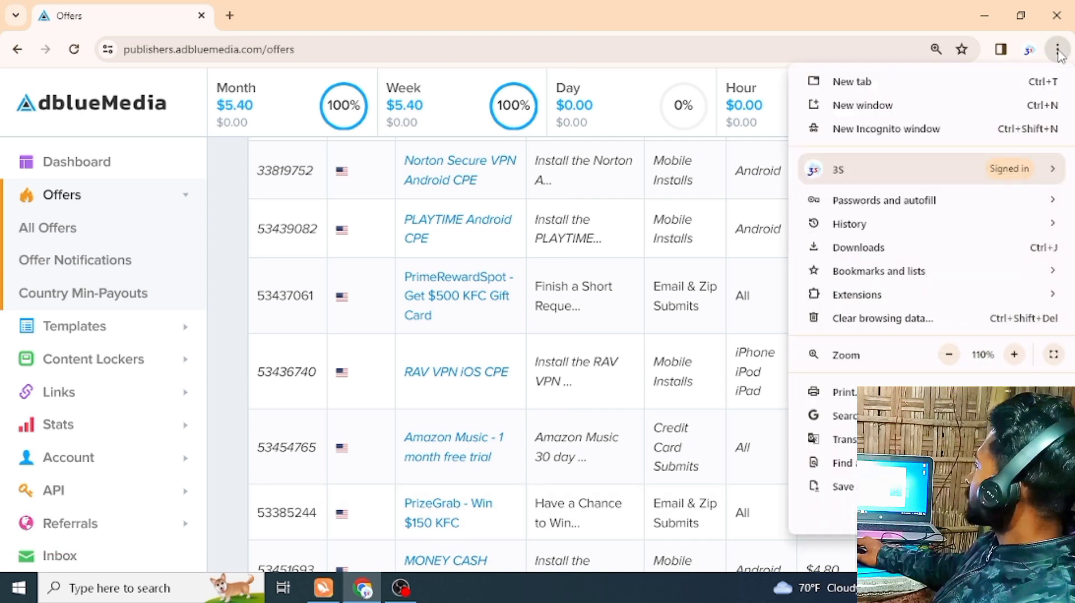
left_click(949, 355)
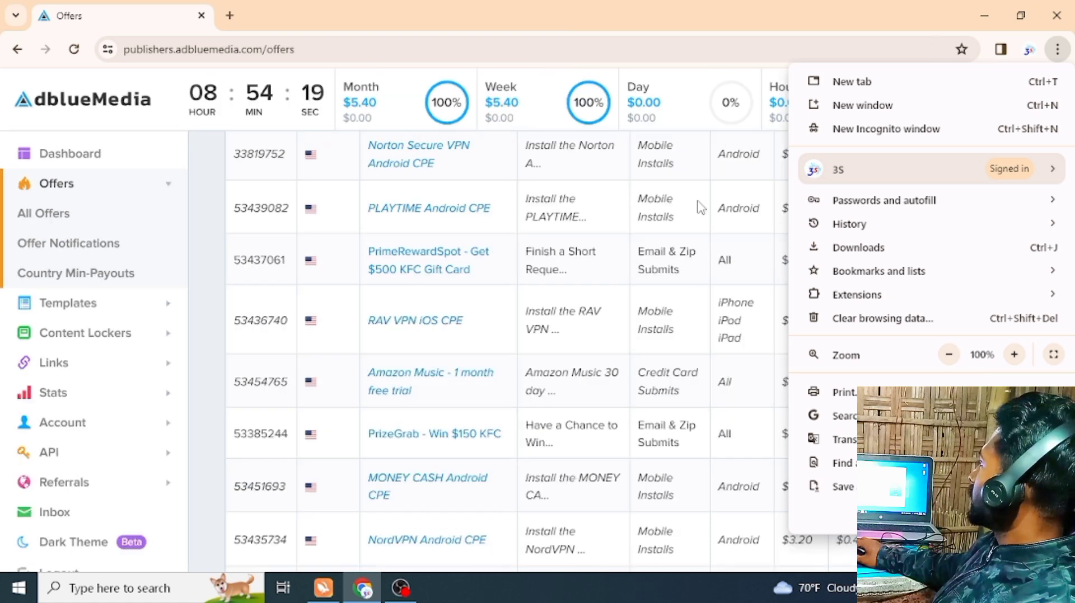
left_click(697, 112)
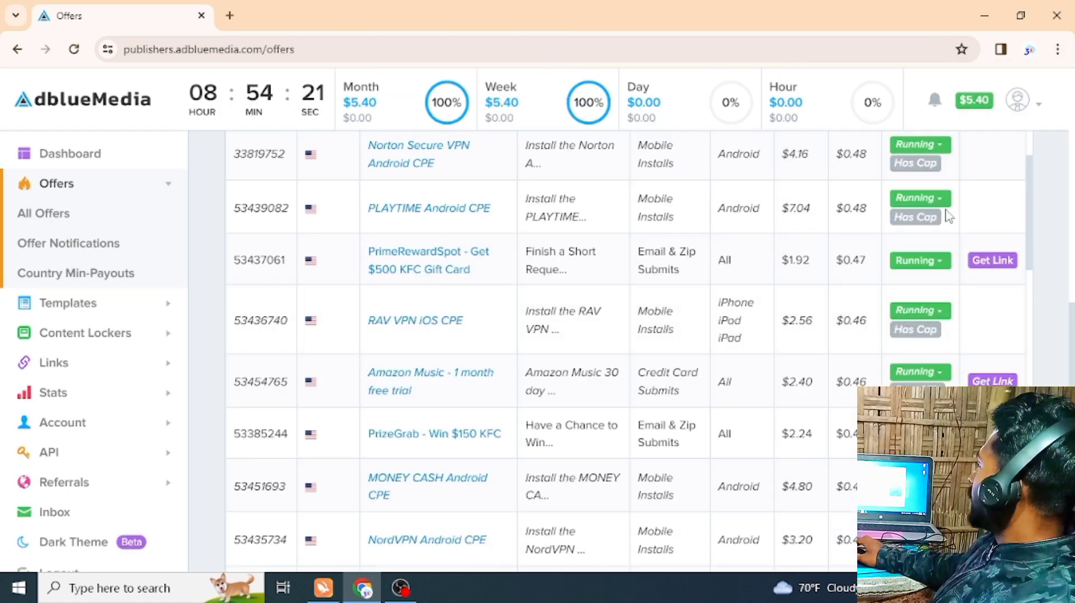
Step: Review the offers table at the new zoom, checking each offer's payout, status and link availability
scroll(898, 378, "up", 4)
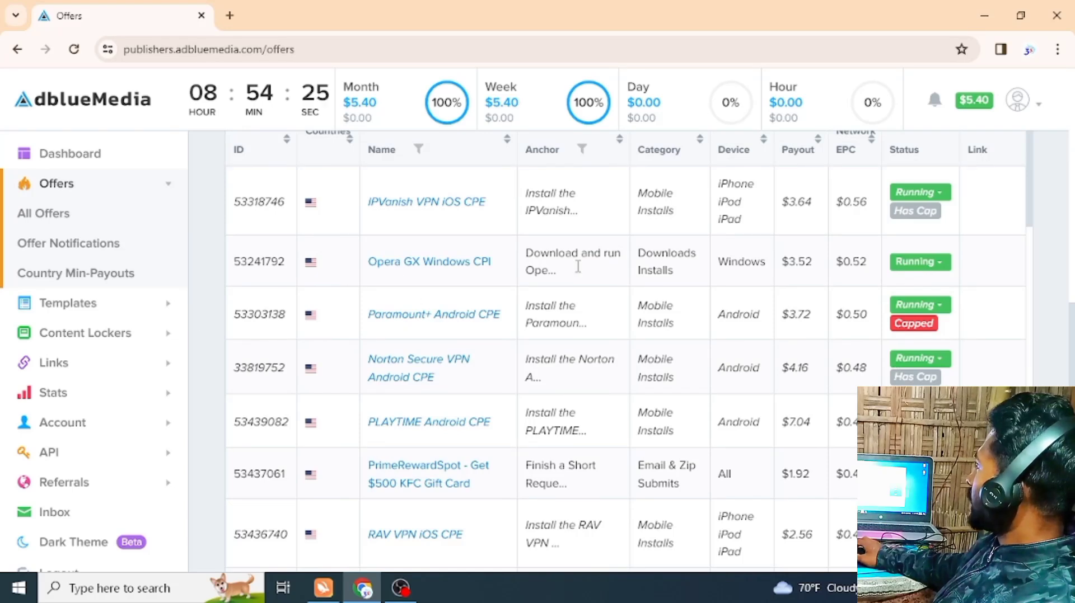
scroll(765, 446, "down", 1)
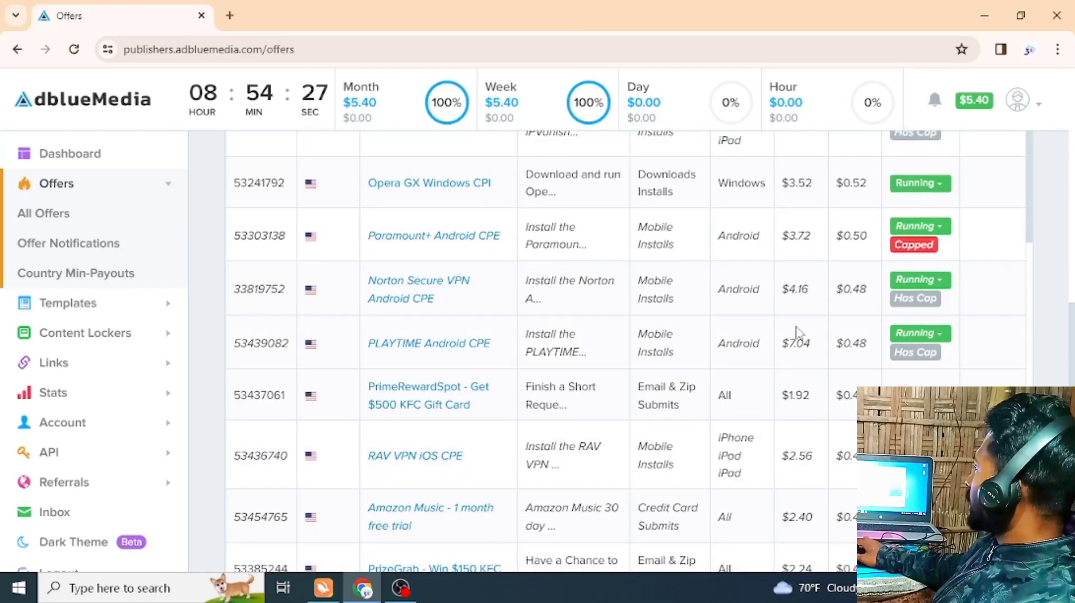
scroll(759, 480, "down", 5)
scroll(760, 481, "up", 3)
scroll(760, 483, "up", 3)
scroll(760, 483, "down", 10)
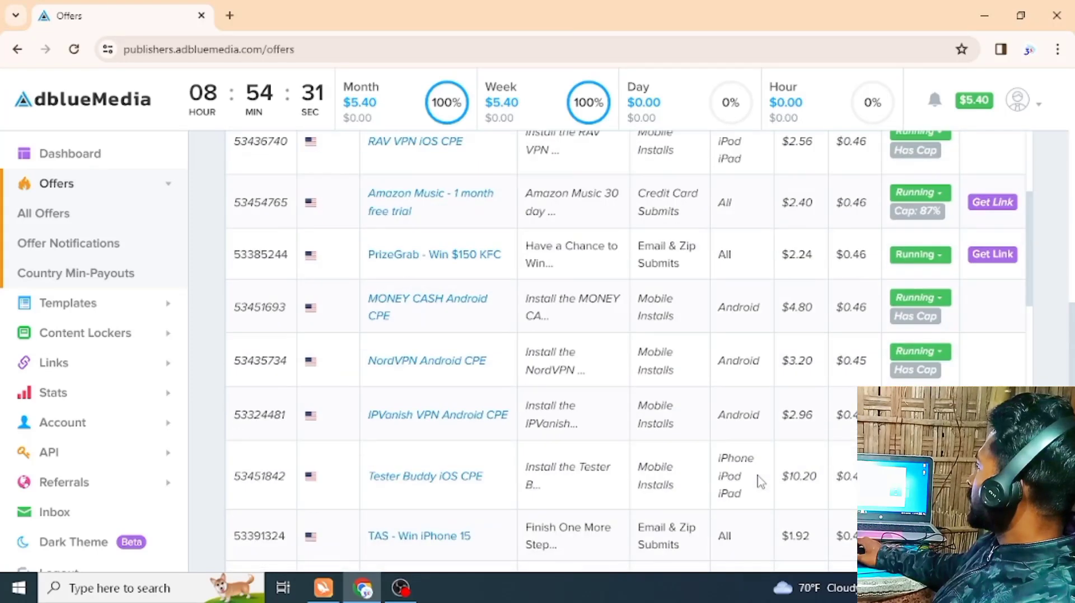
scroll(760, 482, "down", 5)
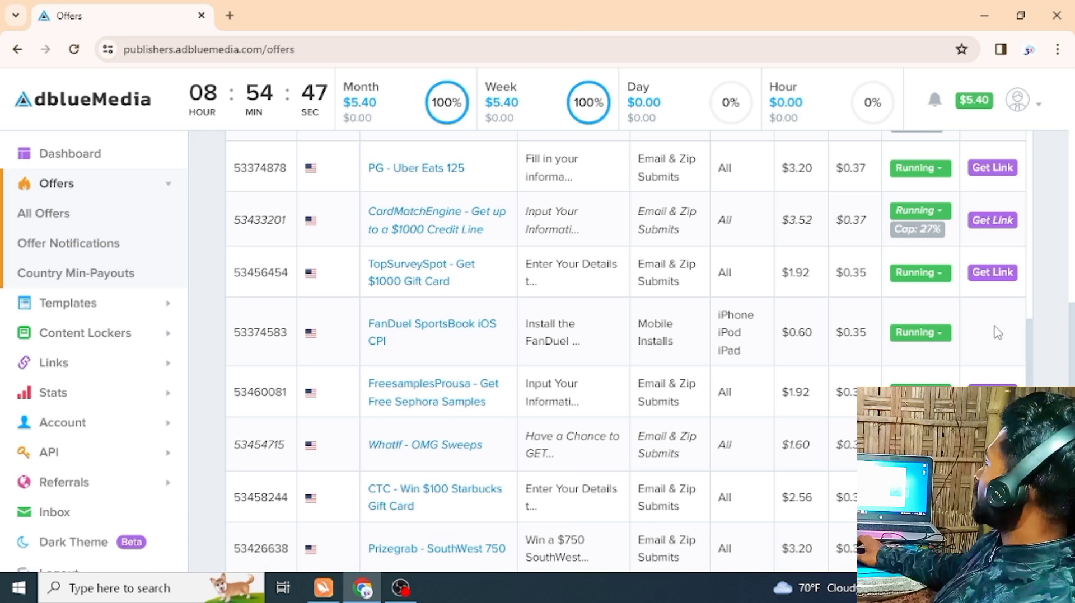
Step: Examine the cap labels in the United States offers table and compare which offers provide a direct link
scroll(992, 327, "up", 4)
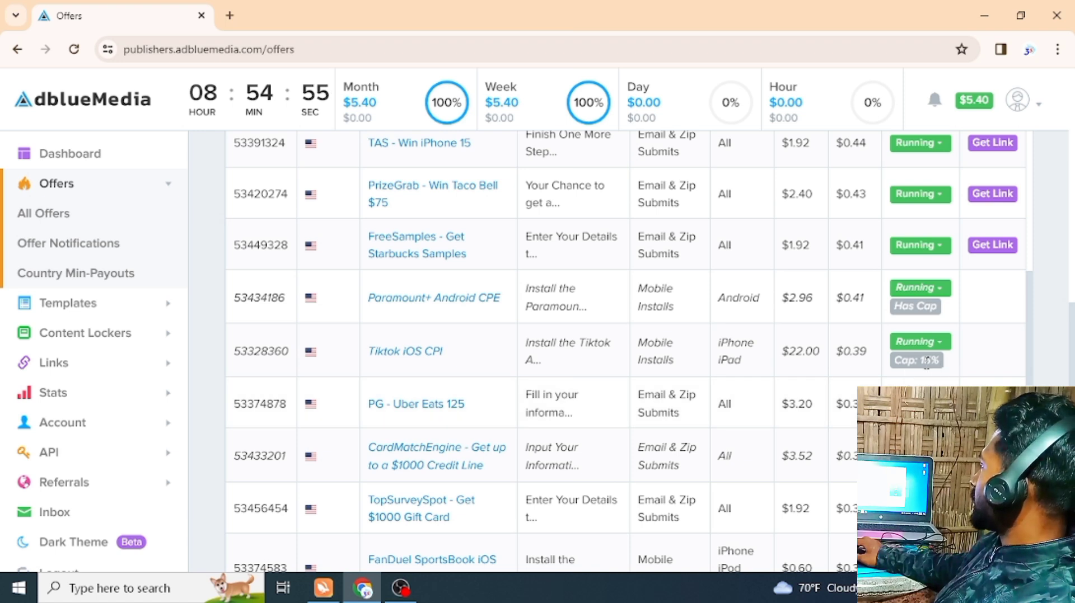
left_click_drag(945, 363, 888, 373)
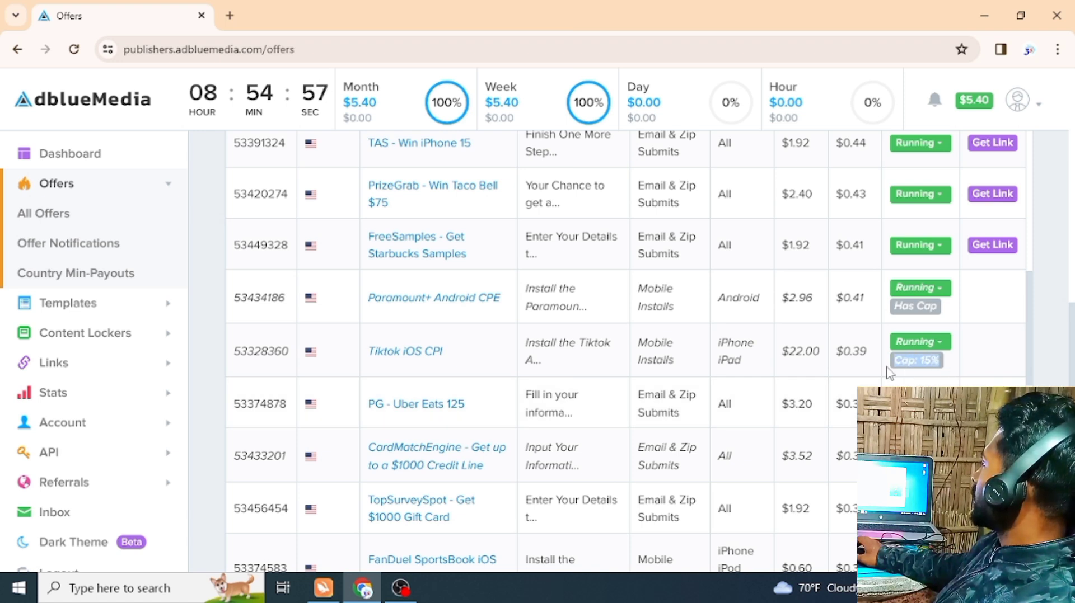
scroll(929, 305, "up", 10)
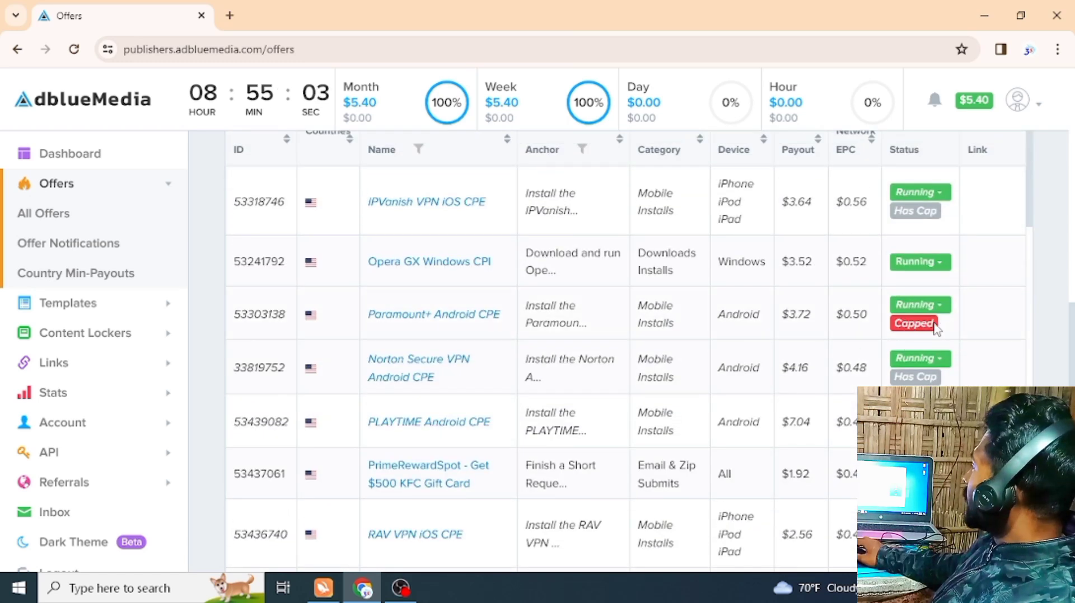
scroll(834, 341, "up", 5)
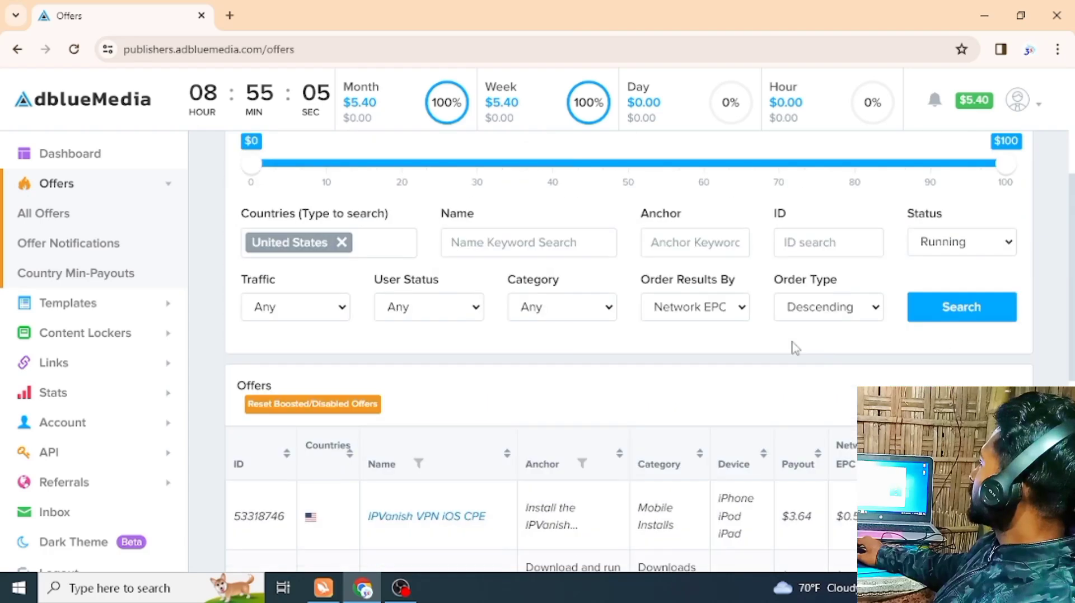
scroll(792, 347, "down", 6)
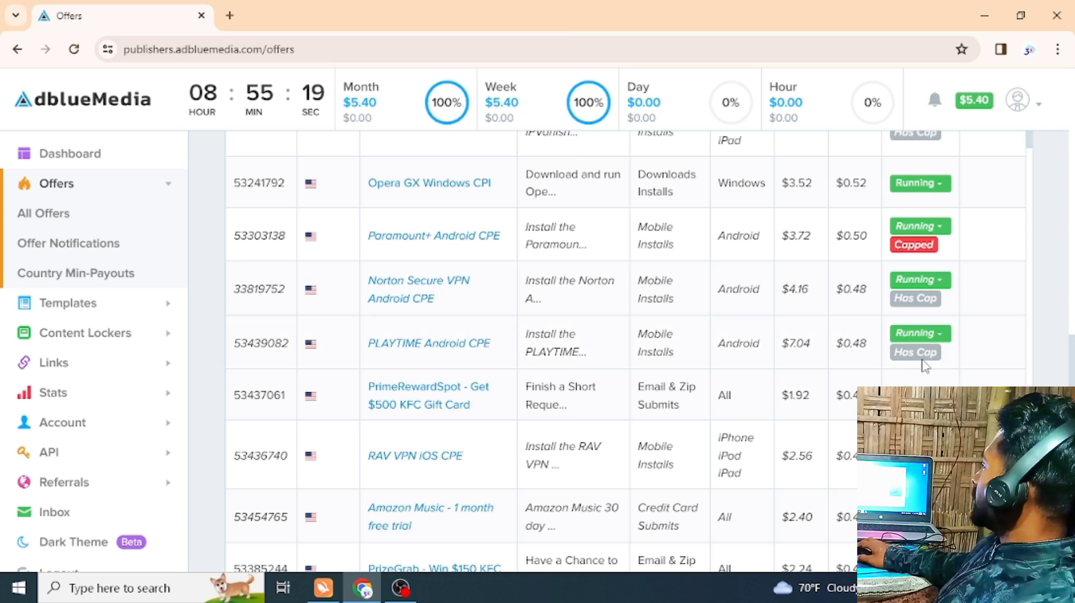
scroll(626, 352, "down", 5)
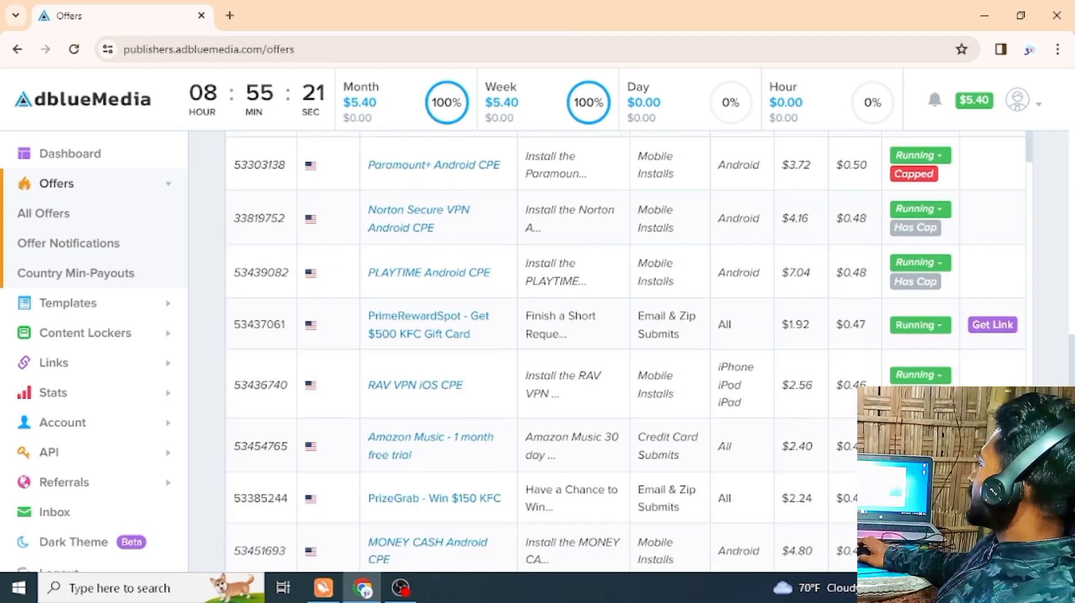
scroll(625, 352, "down", 4)
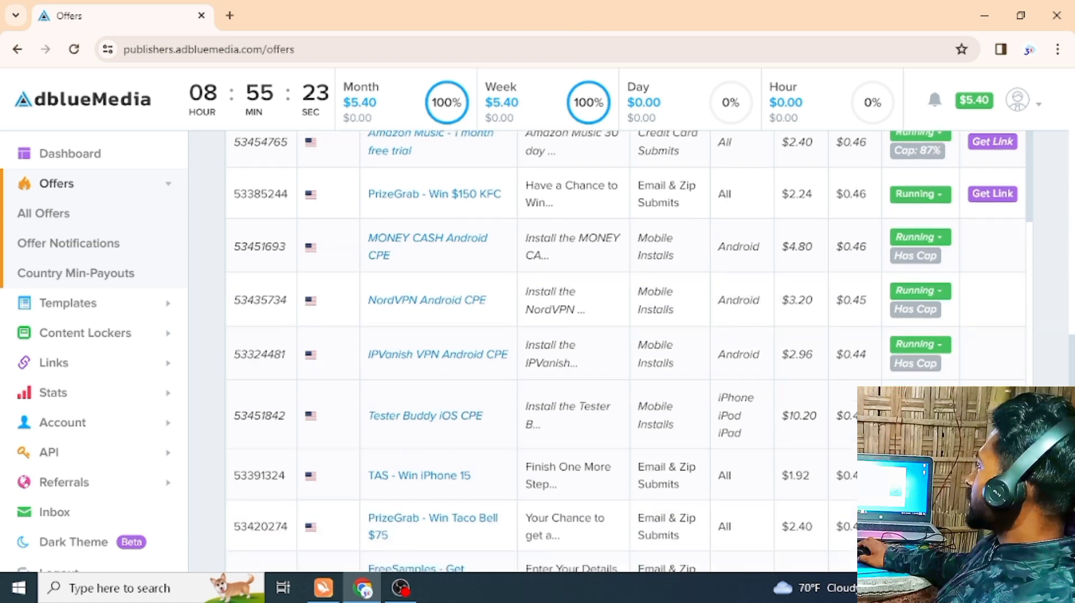
scroll(625, 352, "down", 4)
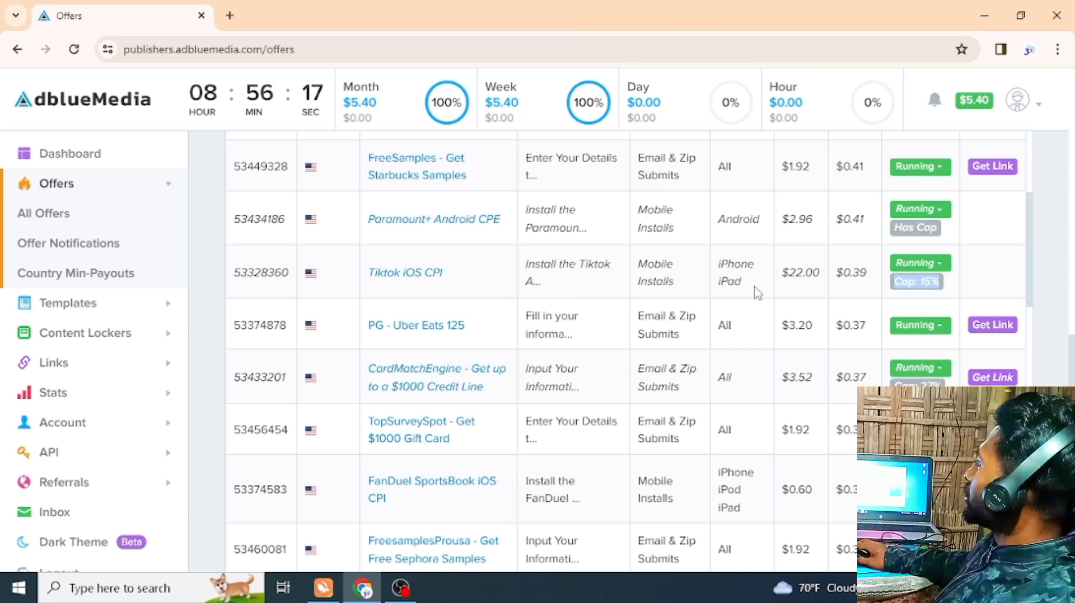
Step: Open the Tiktok iOS CPI offer's details and try to get its direct link
left_click(441, 278)
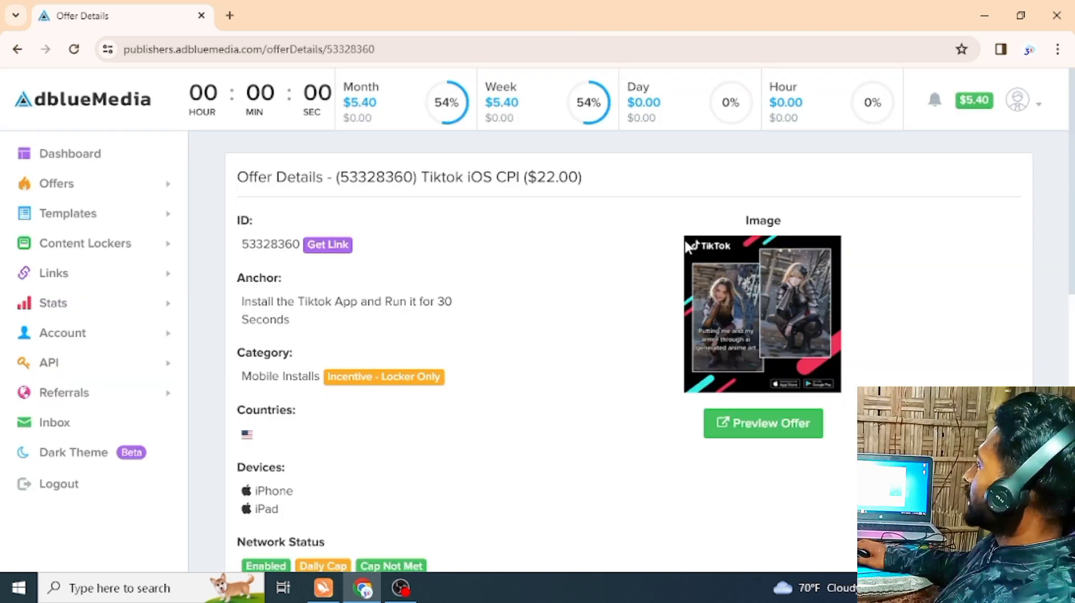
left_click(332, 246)
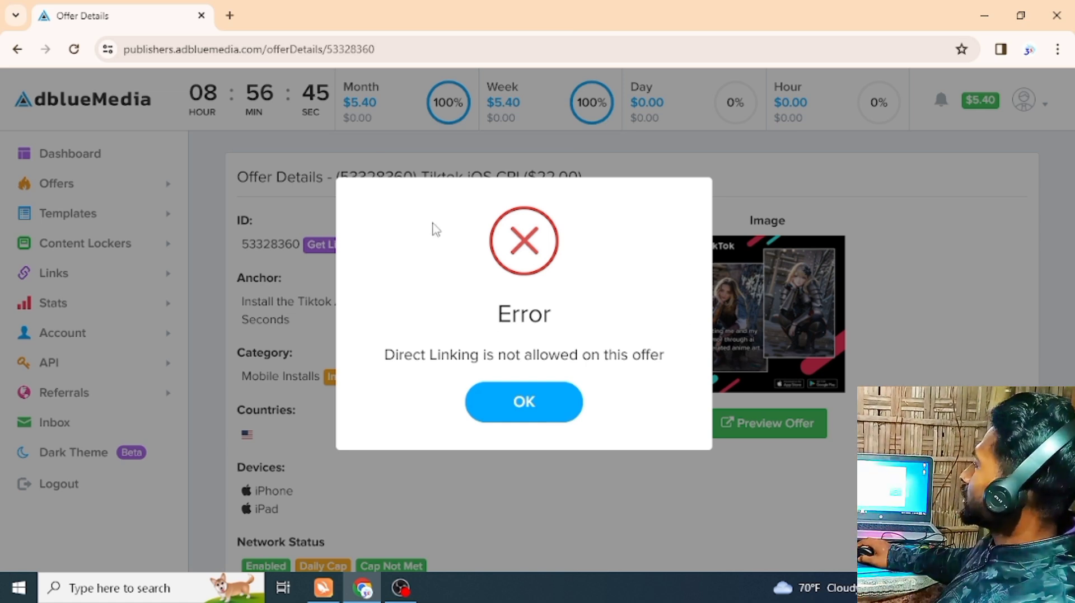
left_click(514, 396)
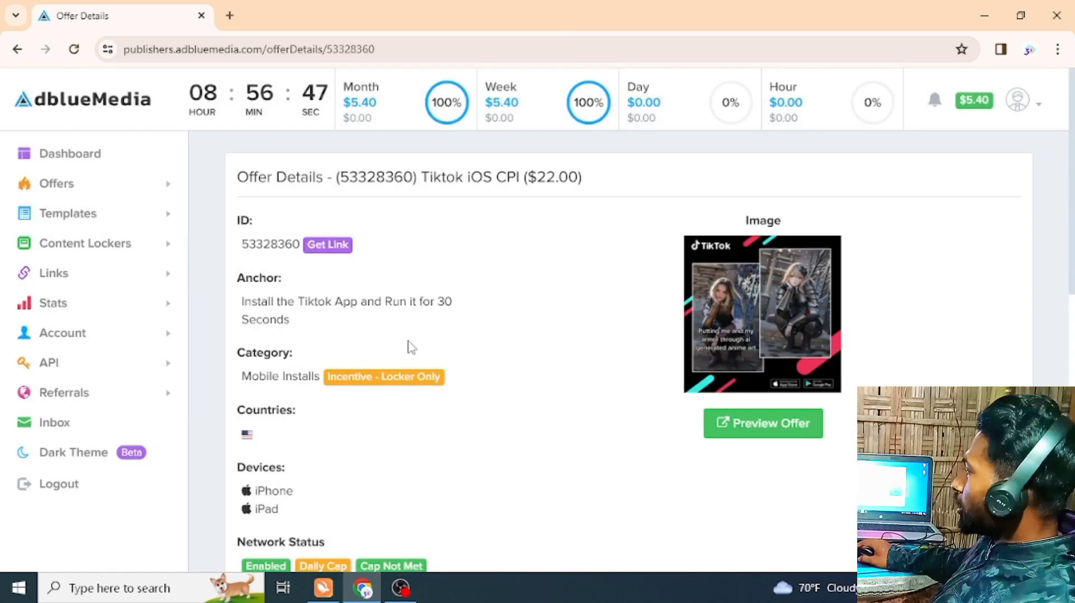
Step: Return to the offers list and view the offer link of MyVivo - Download Verification
left_click(15, 49)
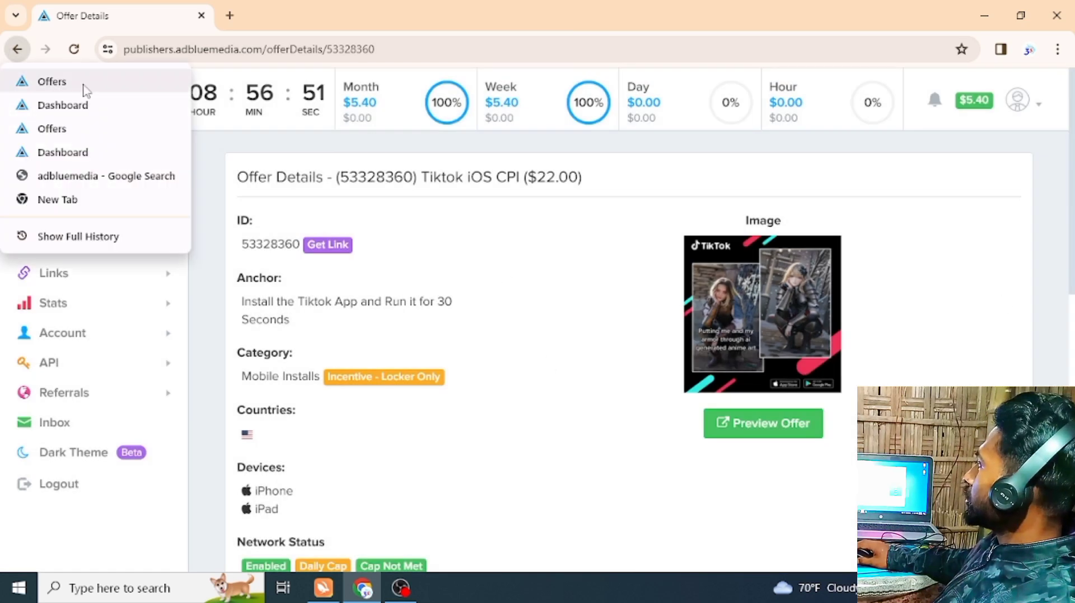
left_click(83, 84)
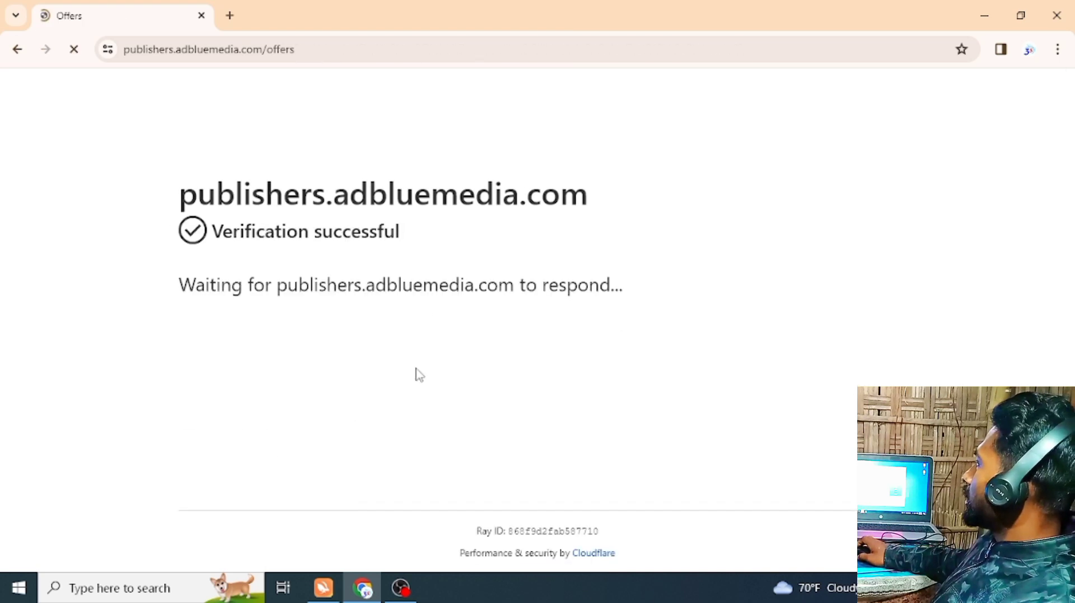
scroll(535, 451, "down", 3)
scroll(535, 450, "up", 3)
scroll(686, 447, "down", 2)
scroll(700, 532, "up", 2)
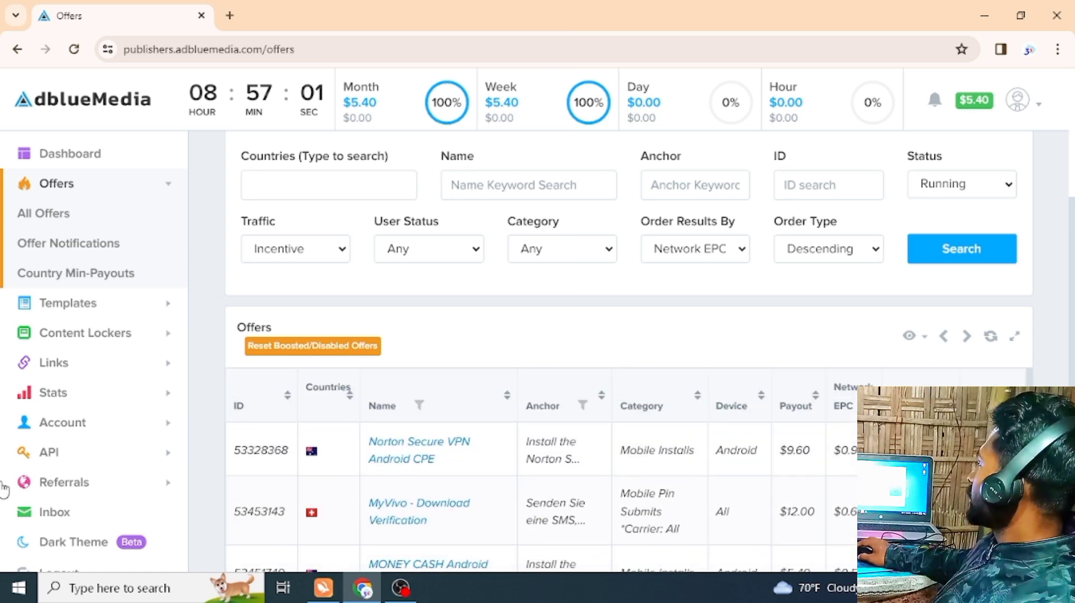
left_click(403, 504)
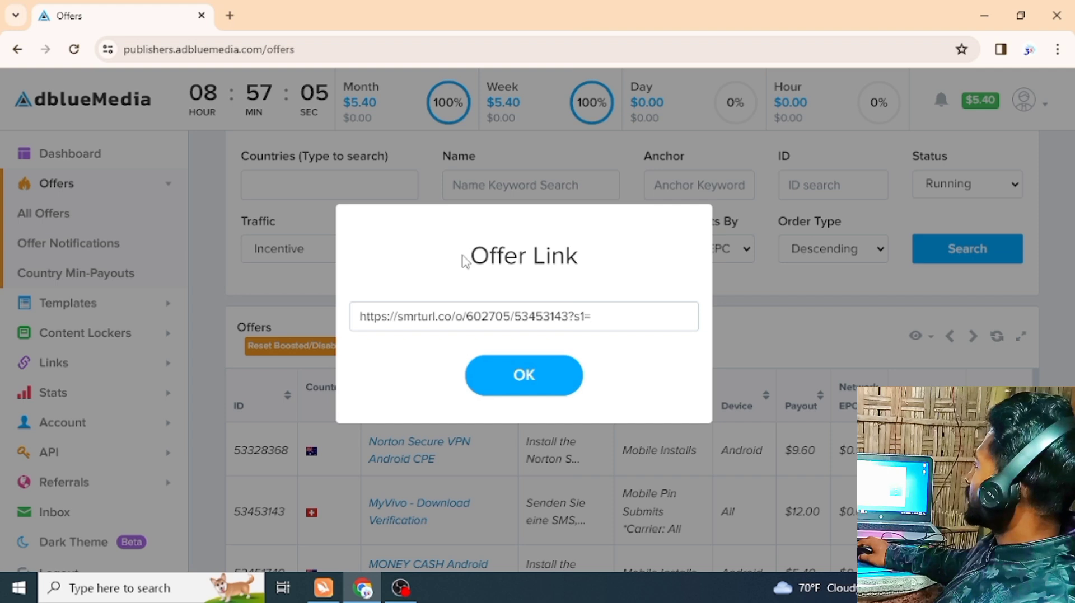
left_click(495, 392)
Step: Open the MyVivo - Download Verification offer's details and view the offer link from there
left_click(429, 522)
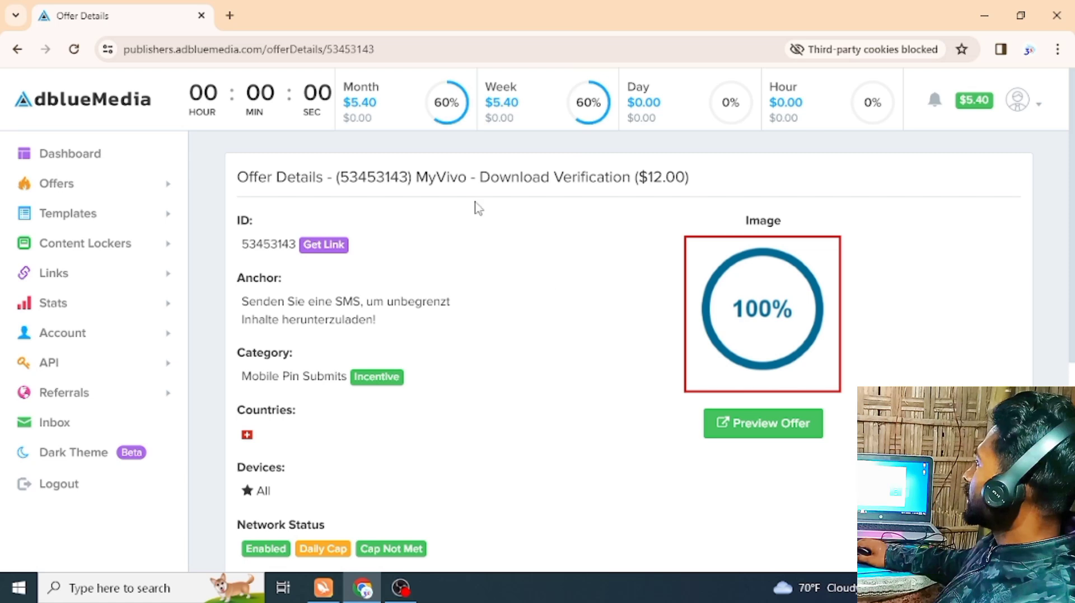
left_click(324, 245)
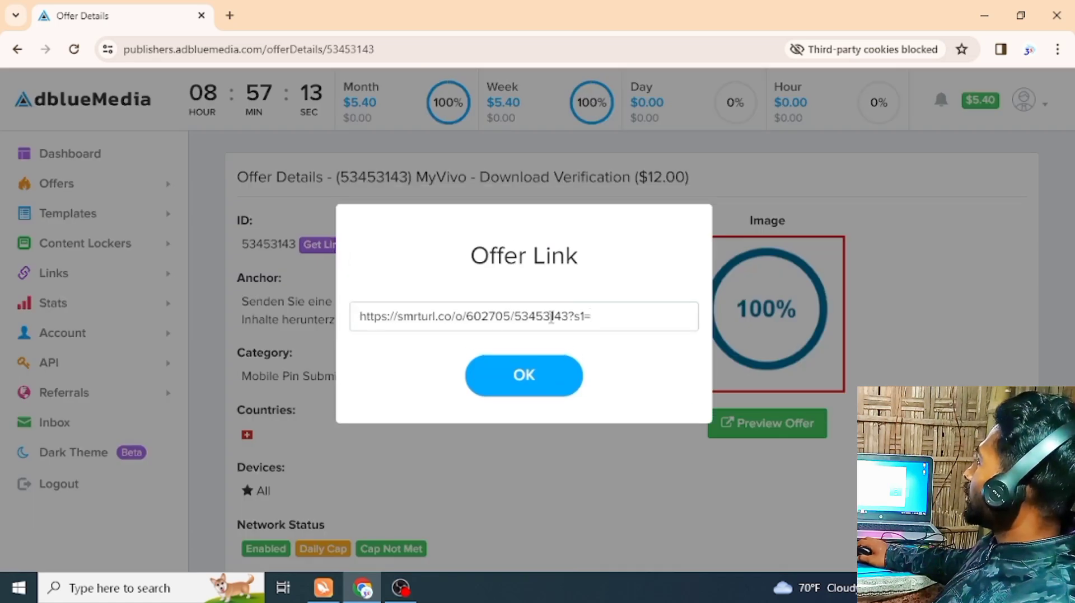
left_click(545, 373)
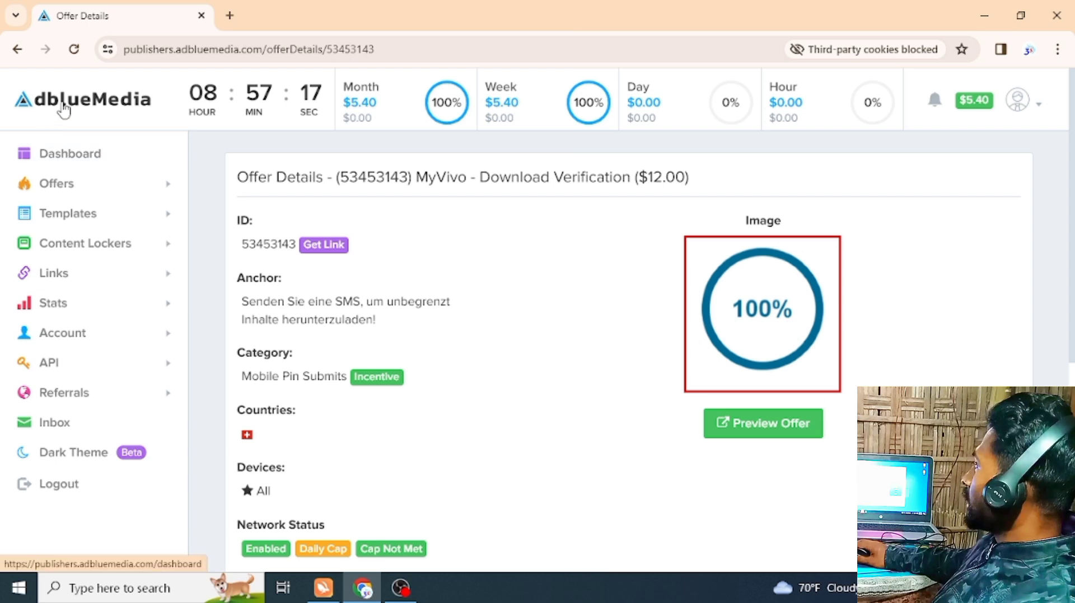
Step: Leave the offer details for the dashboard and reopen the full offers list
left_click(17, 49)
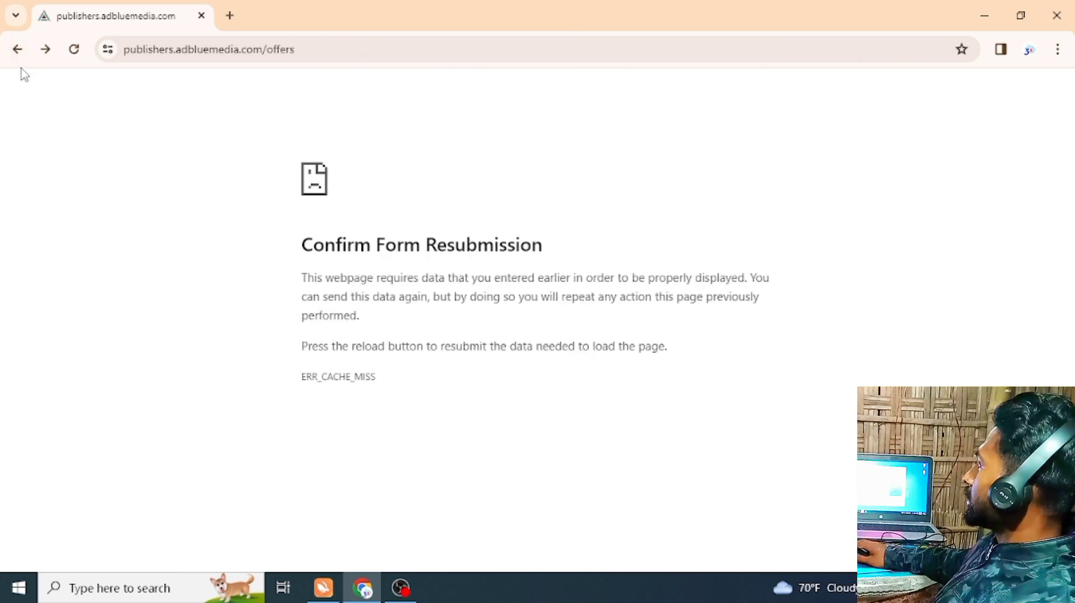
left_click(18, 49)
scroll(753, 476, "down", 8)
scroll(756, 479, "up", 7)
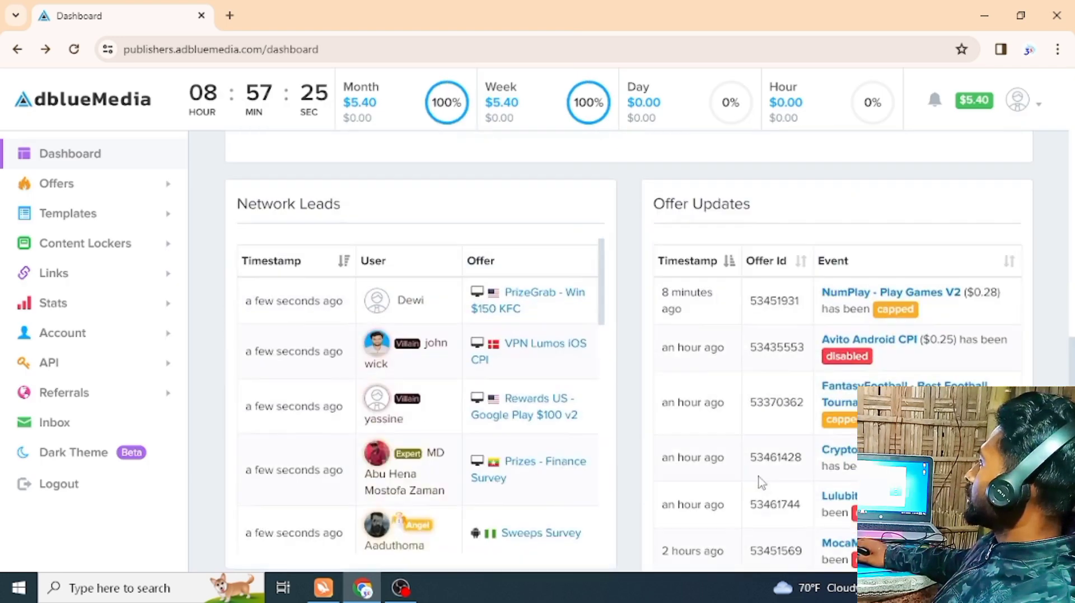
left_click(48, 186)
left_click(67, 215)
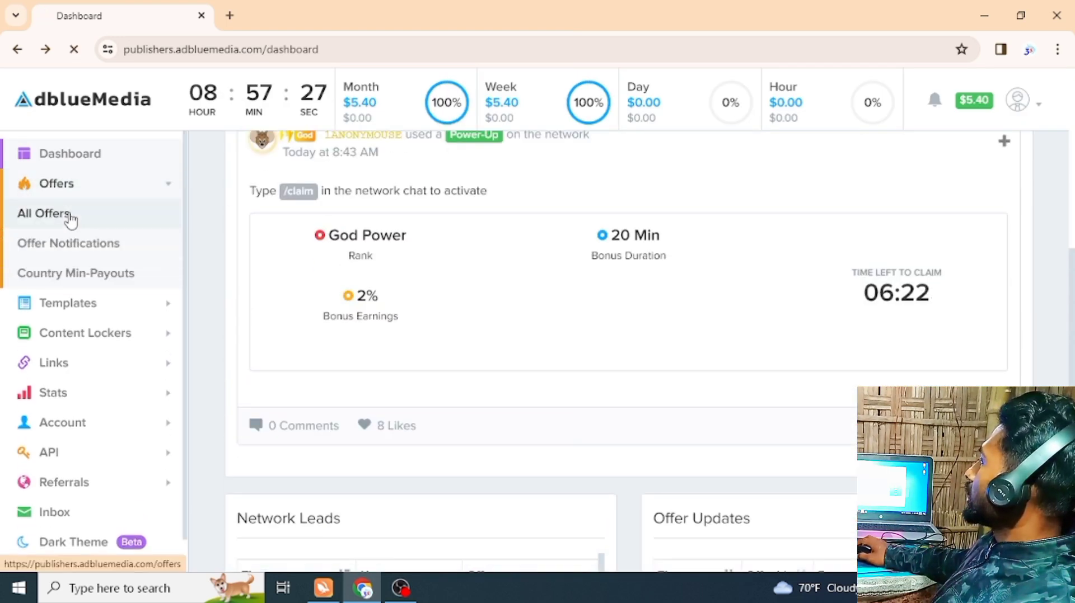
Step: Find the PrimeRewardSpot - Get $500 KFC Gift Card offer in the list and get its offer link
scroll(516, 465, "down", 7)
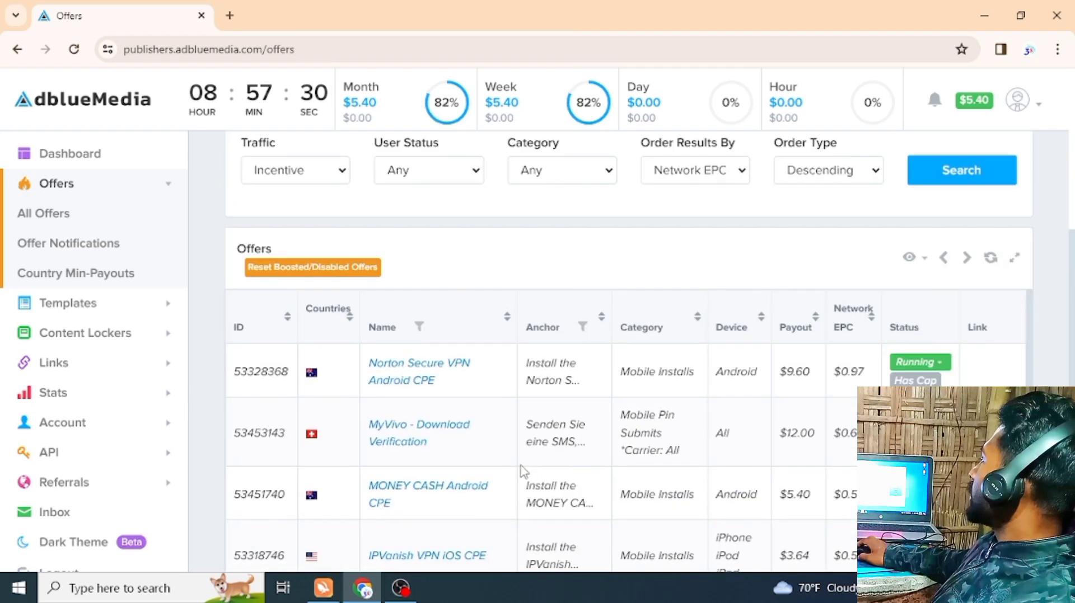
scroll(515, 465, "down", 1)
scroll(560, 437, "up", 3)
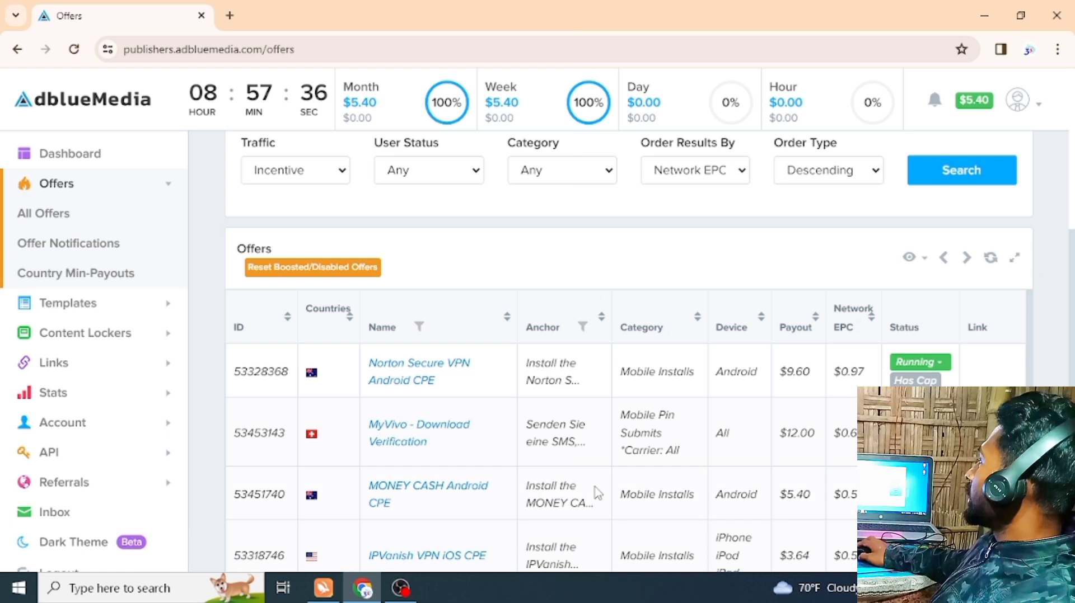
scroll(595, 492, "down", 5)
scroll(595, 491, "down", 4)
scroll(938, 370, "up", 2)
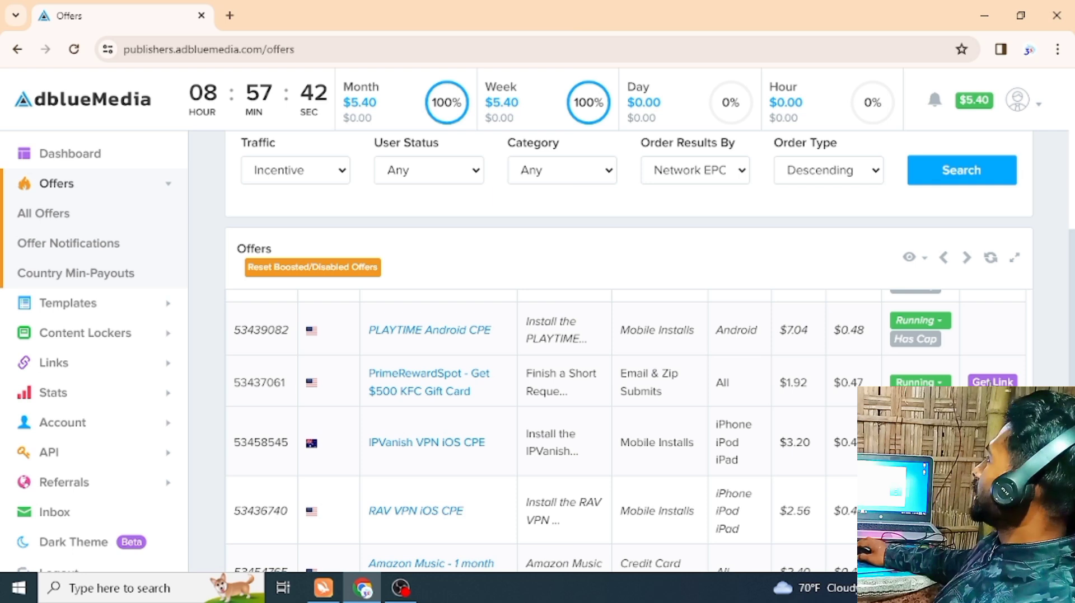
left_click(992, 382)
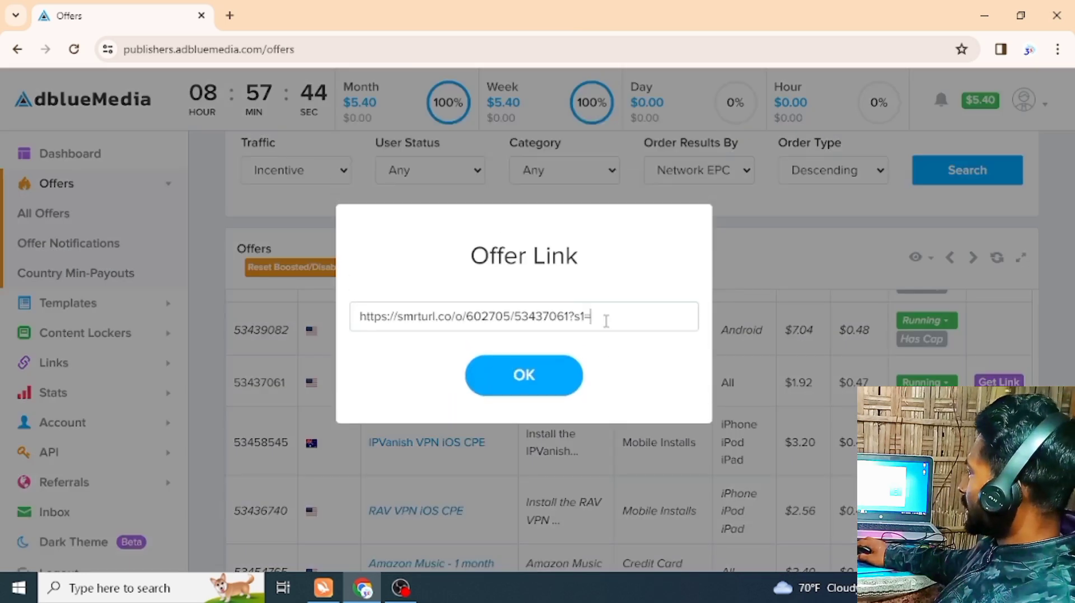
Step: Append the tracking value sx1 after s1= at the end of the PrimeRewardSpot offer link
mouse_move(601, 317)
left_mouse_down()
mouse_move(343, 315)
mouse_move(605, 314)
left_mouse_up()
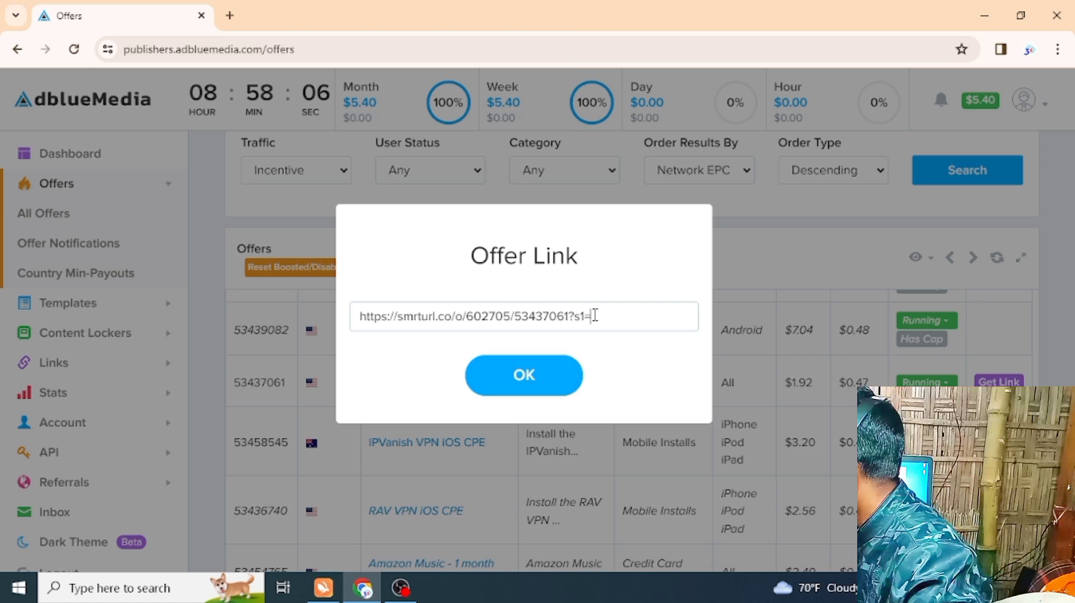
type("sx")
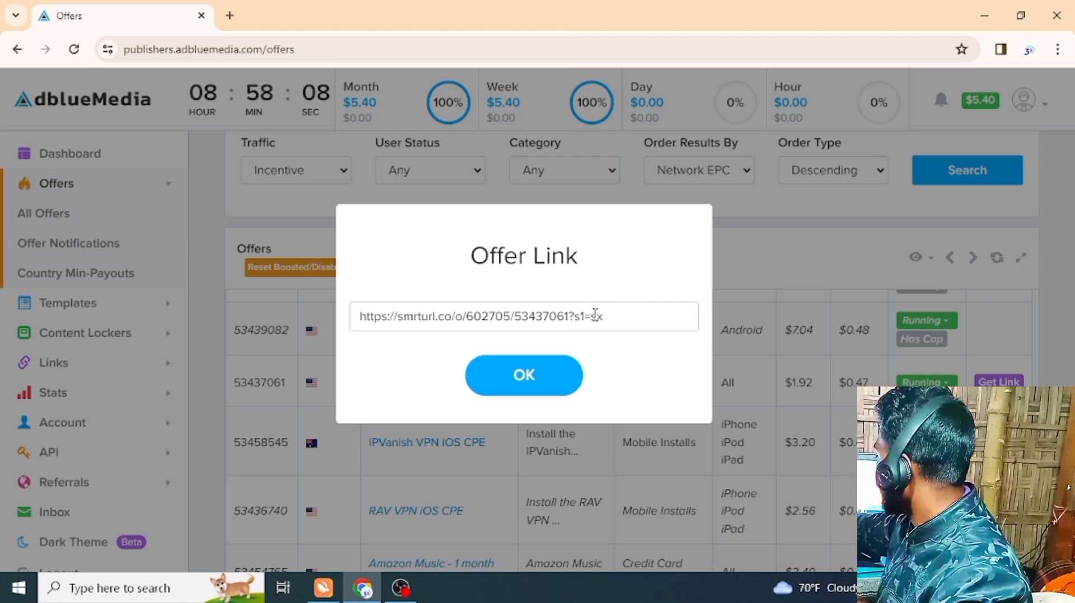
type("1")
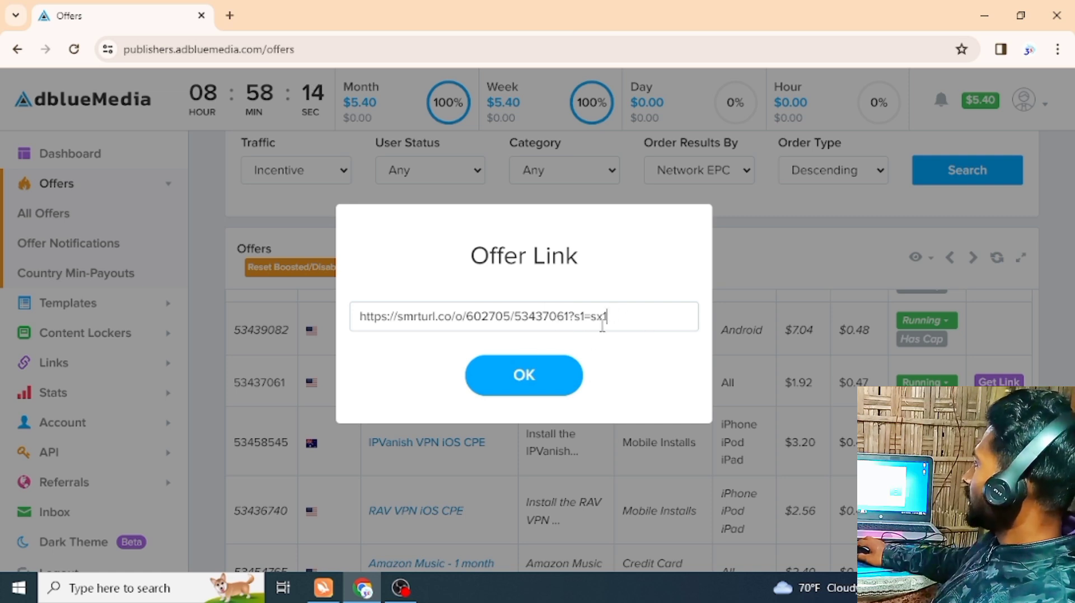
Step: Copy the complete offer link with its tracking value and close the Offer Link dialog
left_click_drag(617, 317, 353, 319)
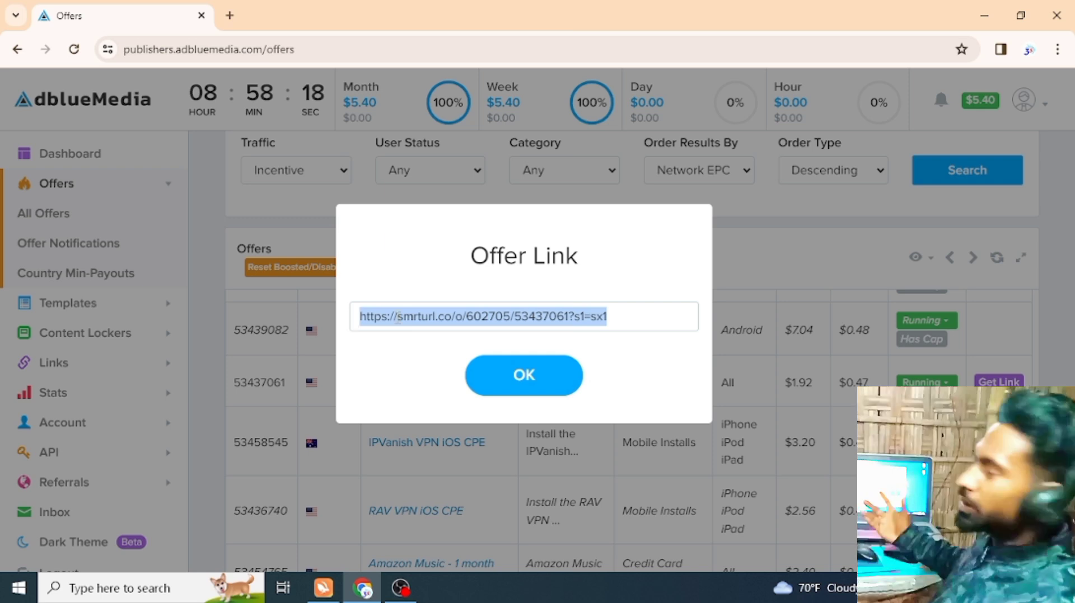
right_click(438, 313)
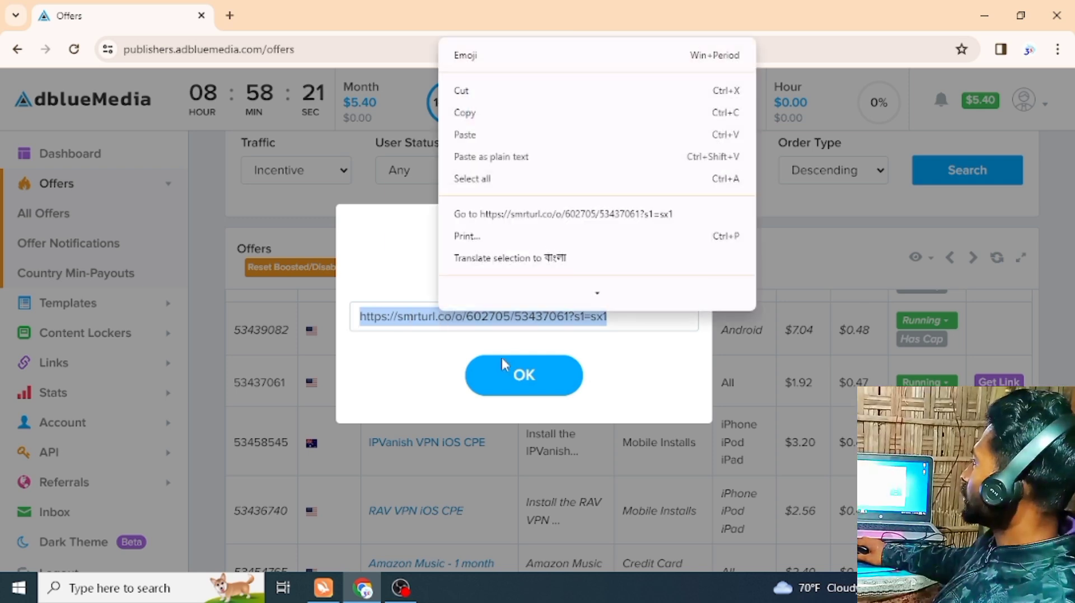
left_click(475, 113)
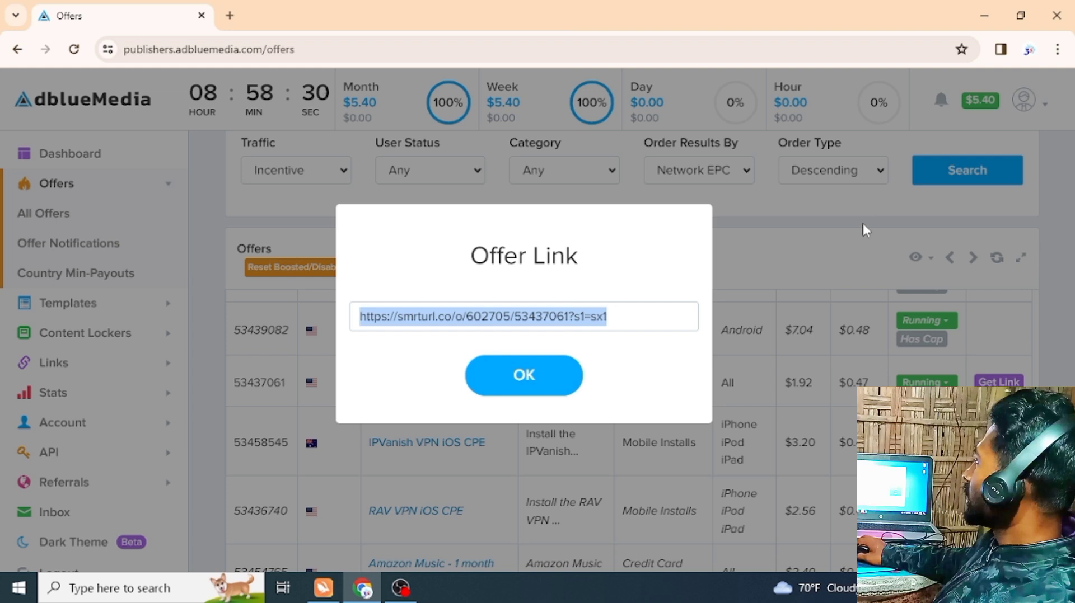
left_click(623, 305)
left_click(539, 374)
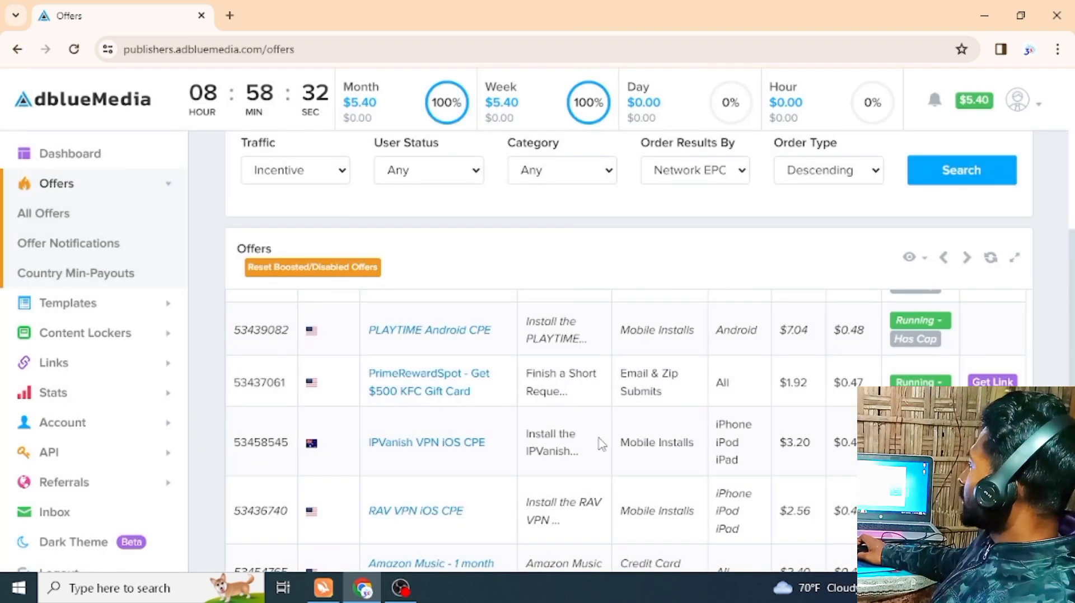
Step: Open the publisher's account settings from the profile options
scroll(599, 425, "down", 3)
scroll(596, 384, "up", 10)
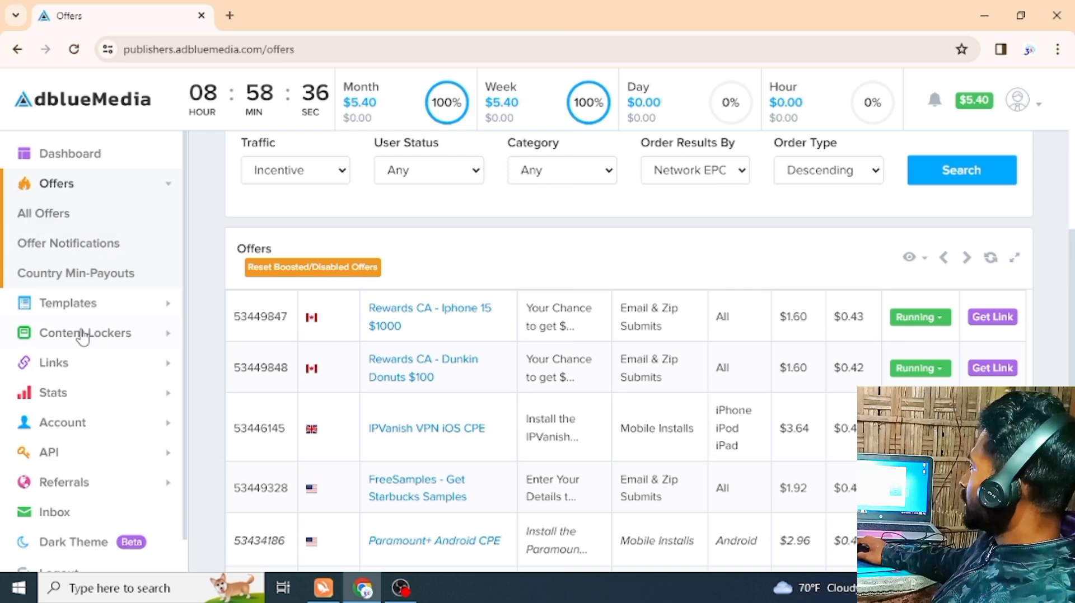
left_click(1016, 103)
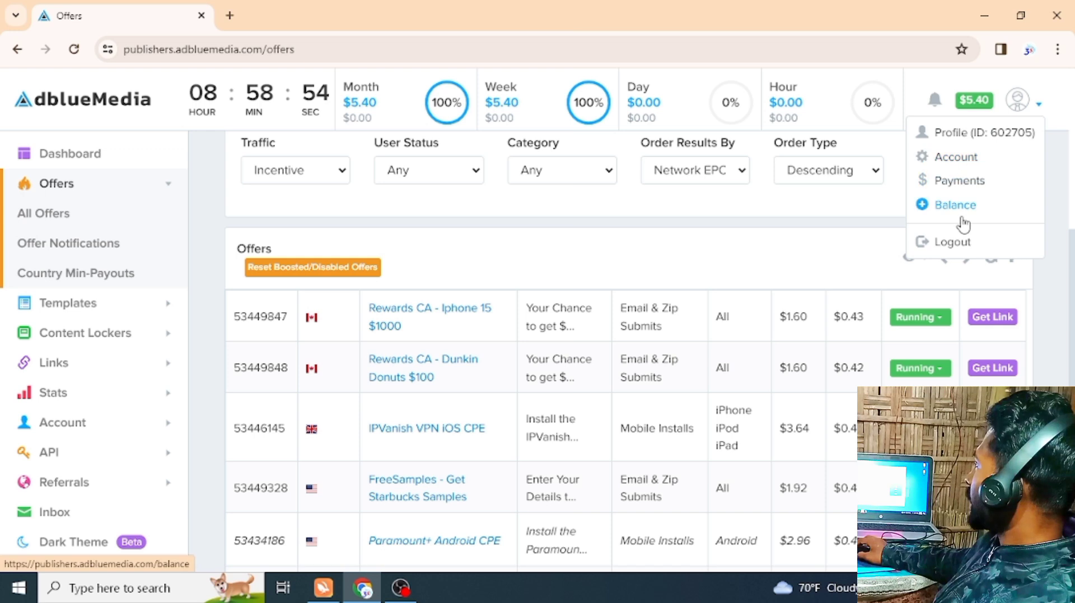
left_click(954, 162)
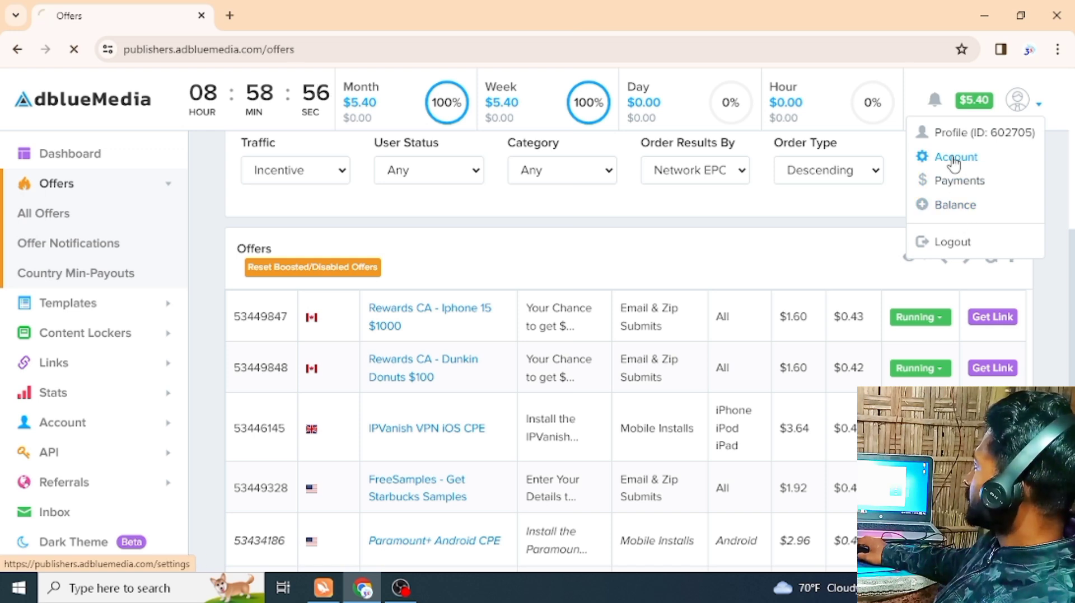